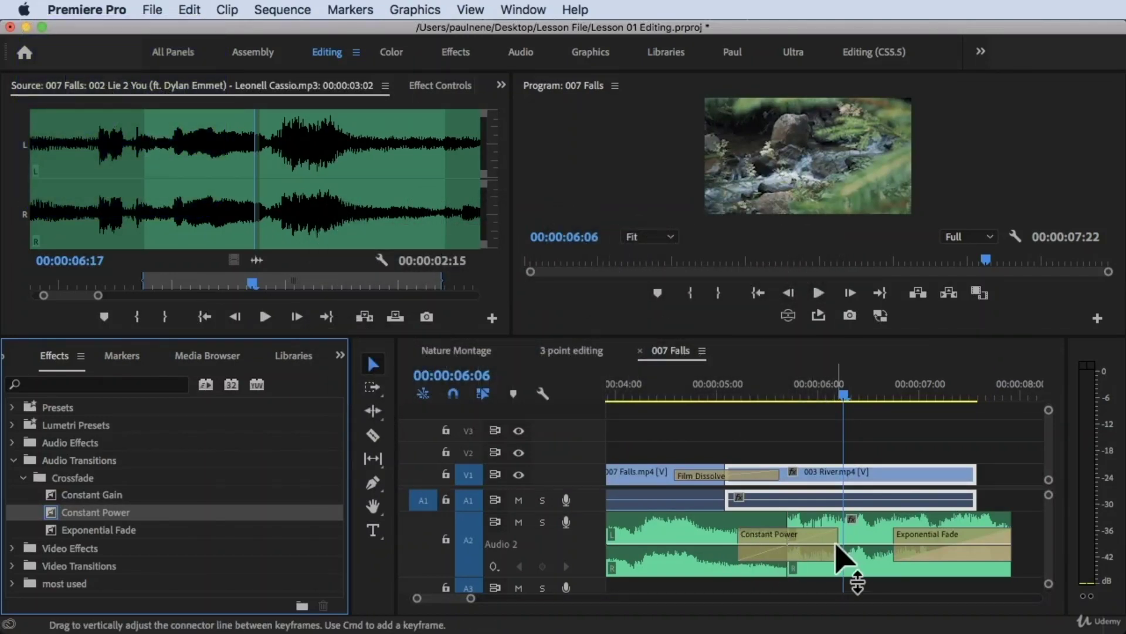
pyautogui.moveTo(836, 537); pyautogui.dragTo(783, 535)
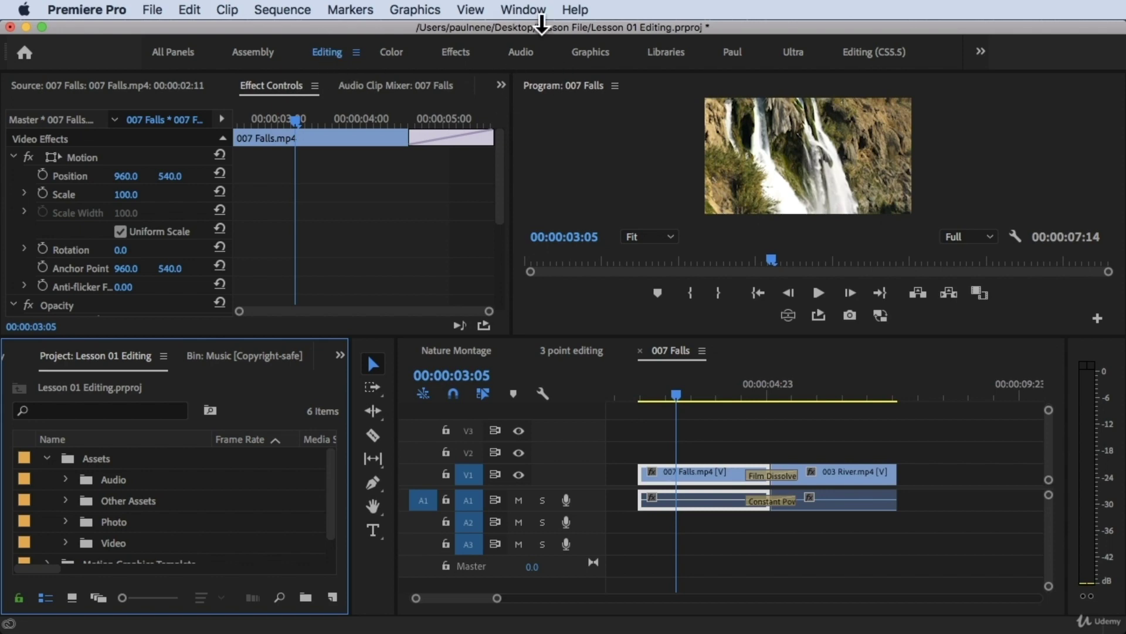
# - Switch to the Editing workspace
pyautogui.click(531, 10)
pyautogui.moveTo(546, 30)
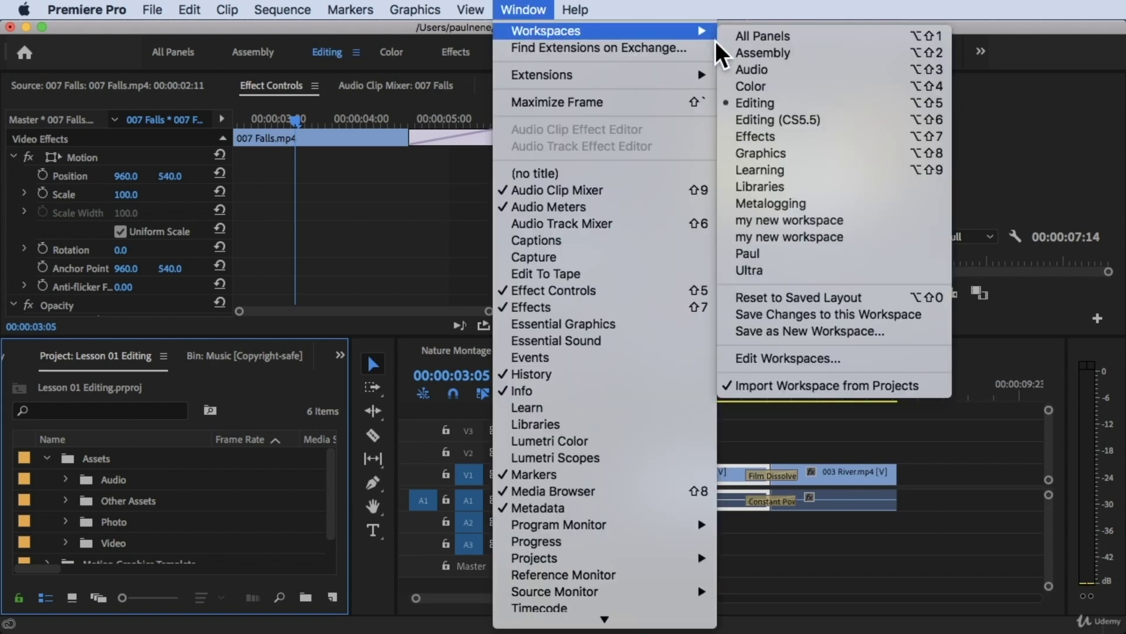
pyautogui.click(776, 100)
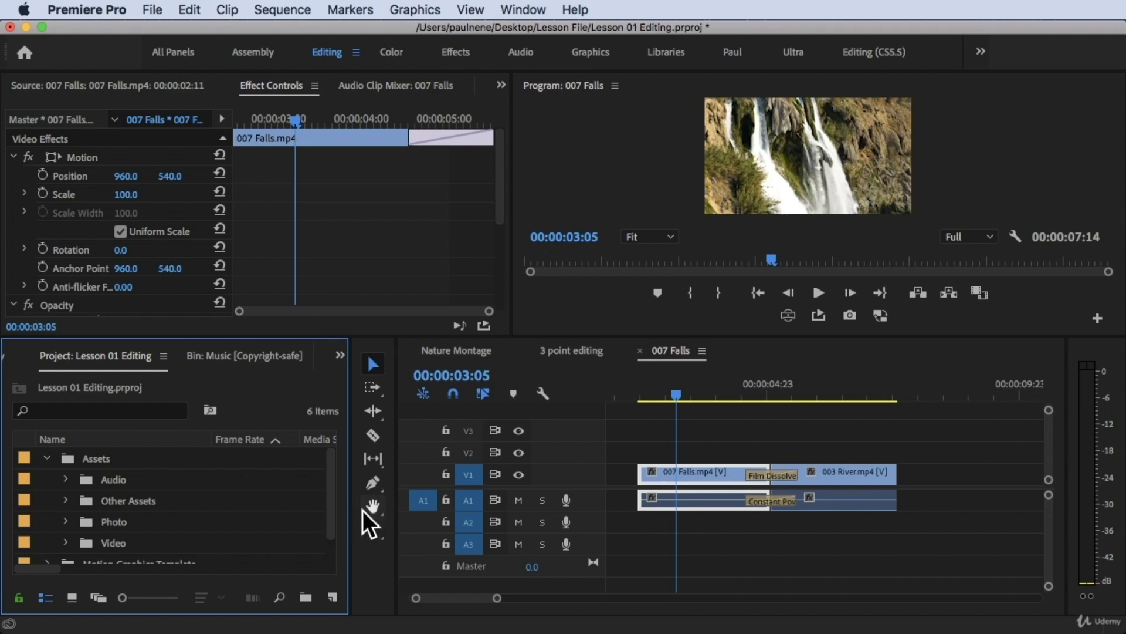
# - Open the second Music [Copyright-safe] bin inside the project's Assets > Audio bin
pyautogui.click(88, 378)
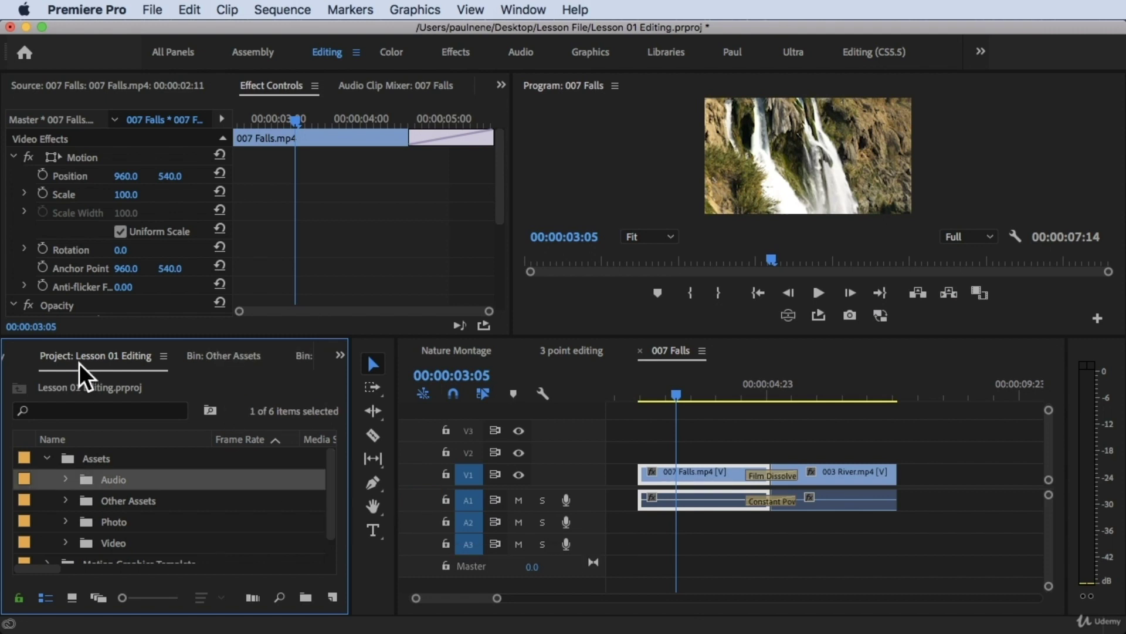
pyautogui.click(87, 461)
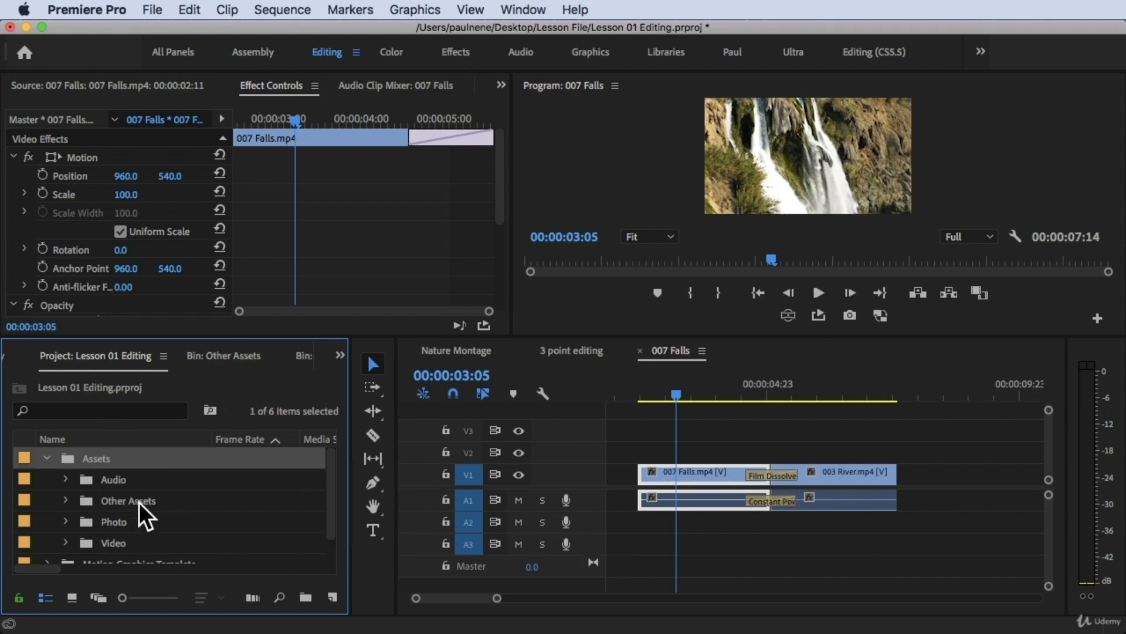
pyautogui.doubleClick(111, 481)
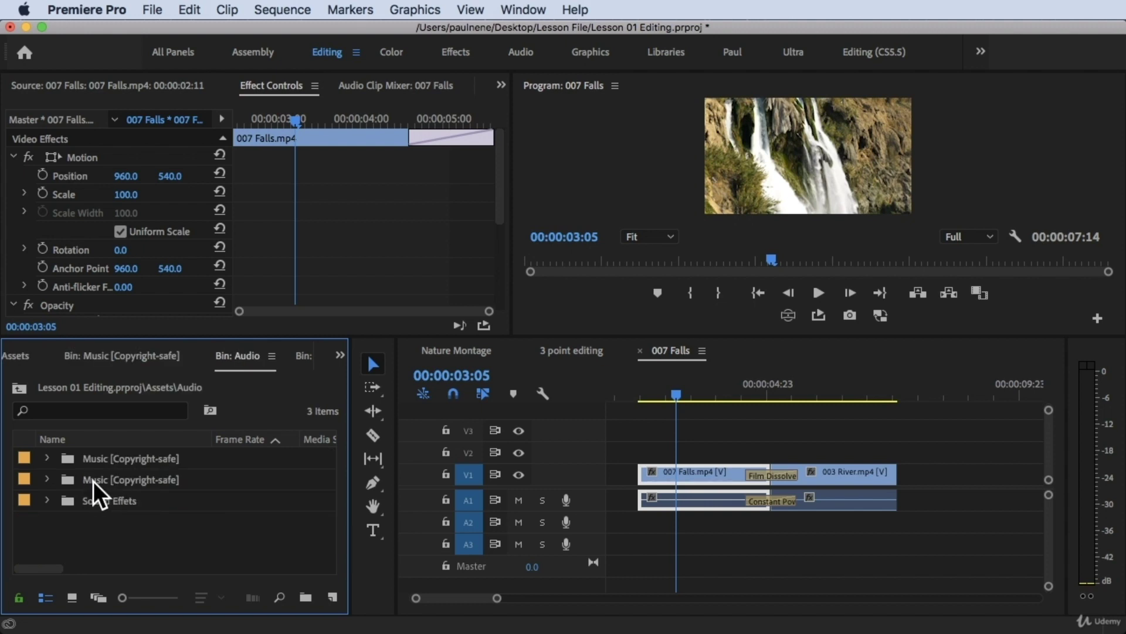
pyautogui.doubleClick(93, 480)
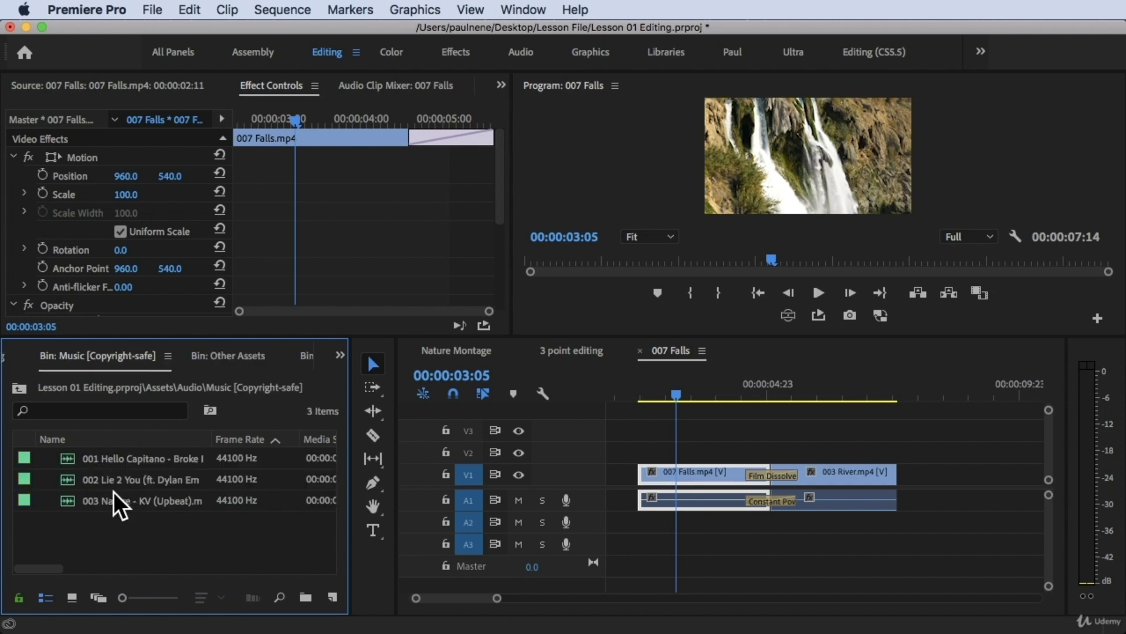
# - Place the 002 Lie 2 You song on Audio 2 at the start of the 007 Falls clip and trim its beginning
pyautogui.click(113, 487)
pyautogui.moveTo(114, 489); pyautogui.dragTo(632, 523)
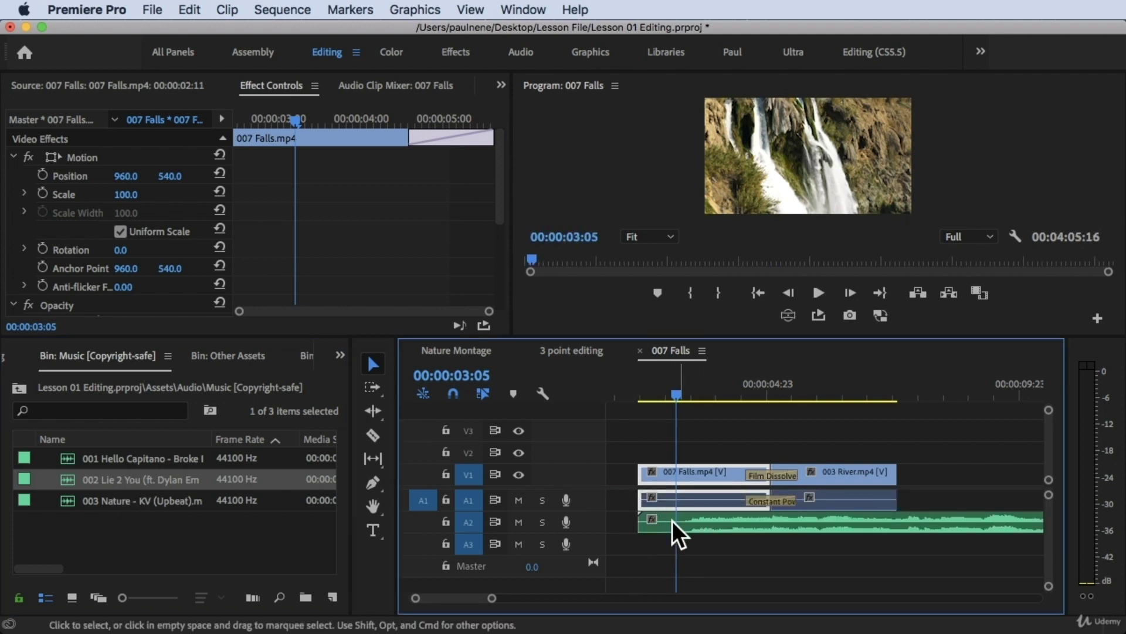
pyautogui.click(646, 519)
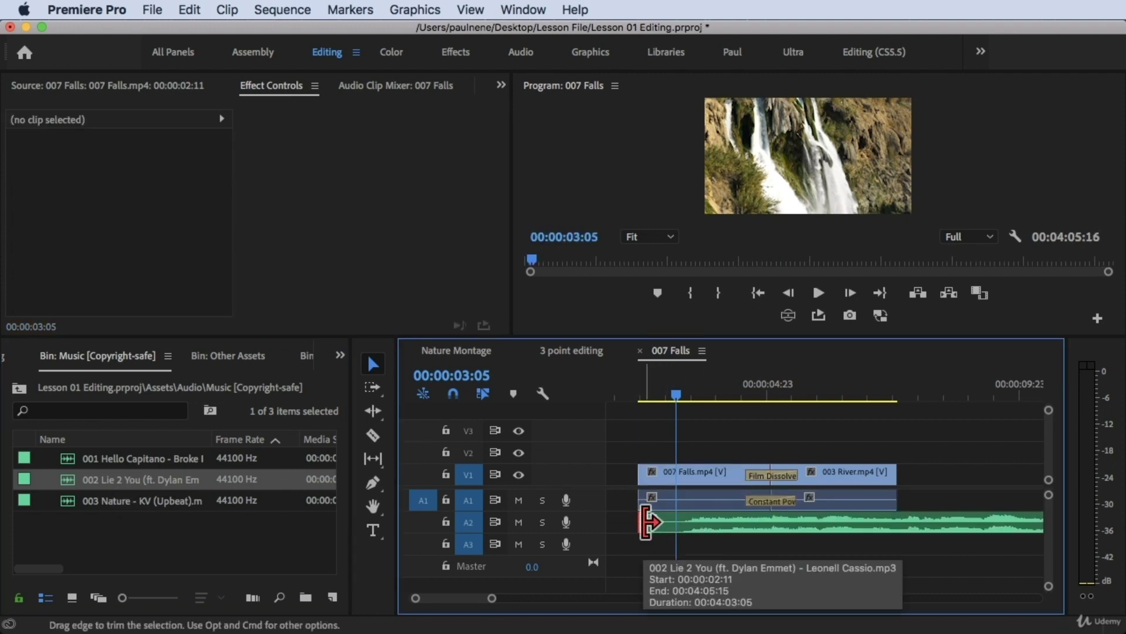
pyautogui.moveTo(646, 520)
pyautogui.mouseDown()
pyautogui.moveTo(948, 520)
pyautogui.moveTo(802, 503)
pyautogui.moveTo(658, 522)
pyautogui.mouseUp()
# - Trim the end of the 002 Lie 2 You song back to the cut between the 007 Falls and 003 River clips
pyautogui.click(906, 393)
pyautogui.moveTo(906, 394); pyautogui.dragTo(925, 395)
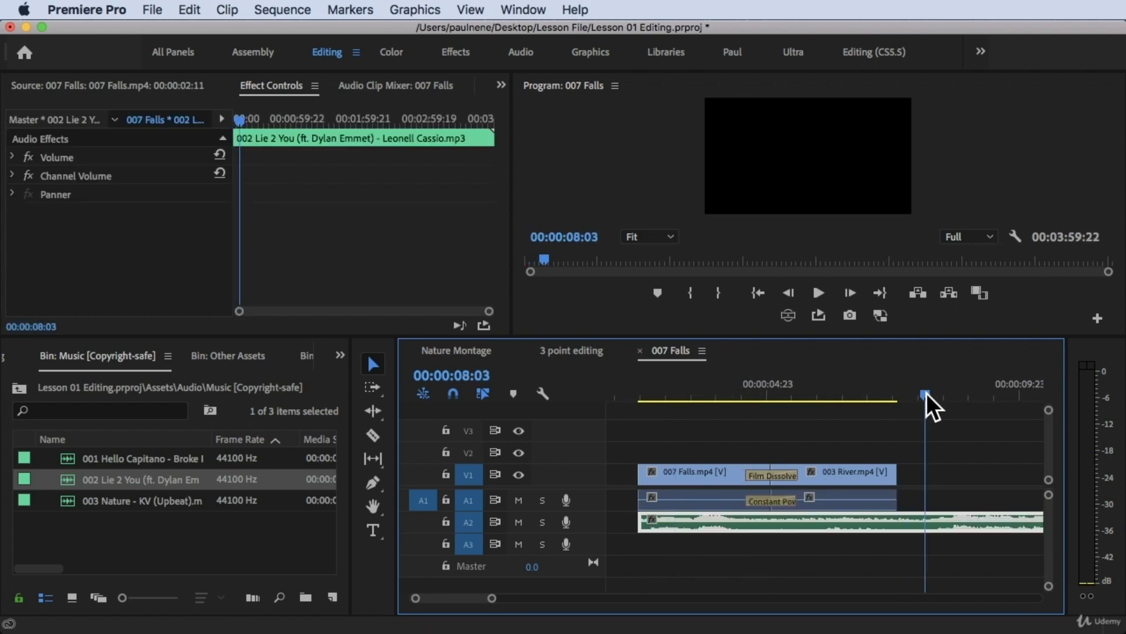
pyautogui.press('w')
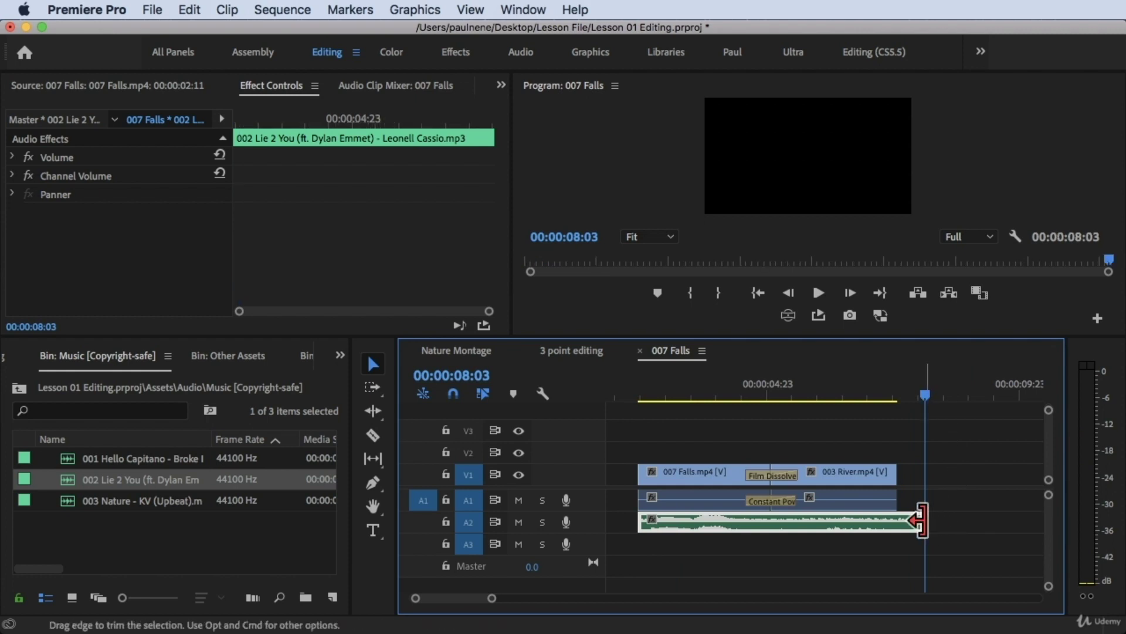
pyautogui.moveTo(920, 521); pyautogui.dragTo(763, 519)
# - Delete the Constant Power transition between the two clips on Audio 1
pyautogui.click(783, 499)
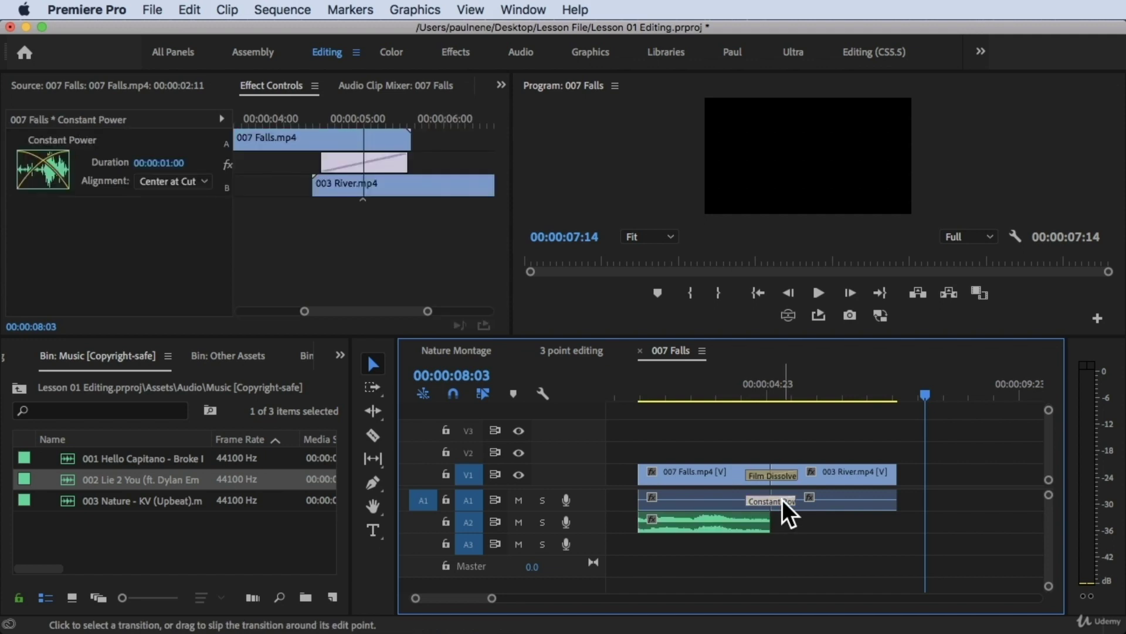
pyautogui.press('Delete')
# - Place the 003 Nature - KV (Upbeat) song on Audio 2 directly after the 002 Lie 2 You clip
pyautogui.click(139, 522)
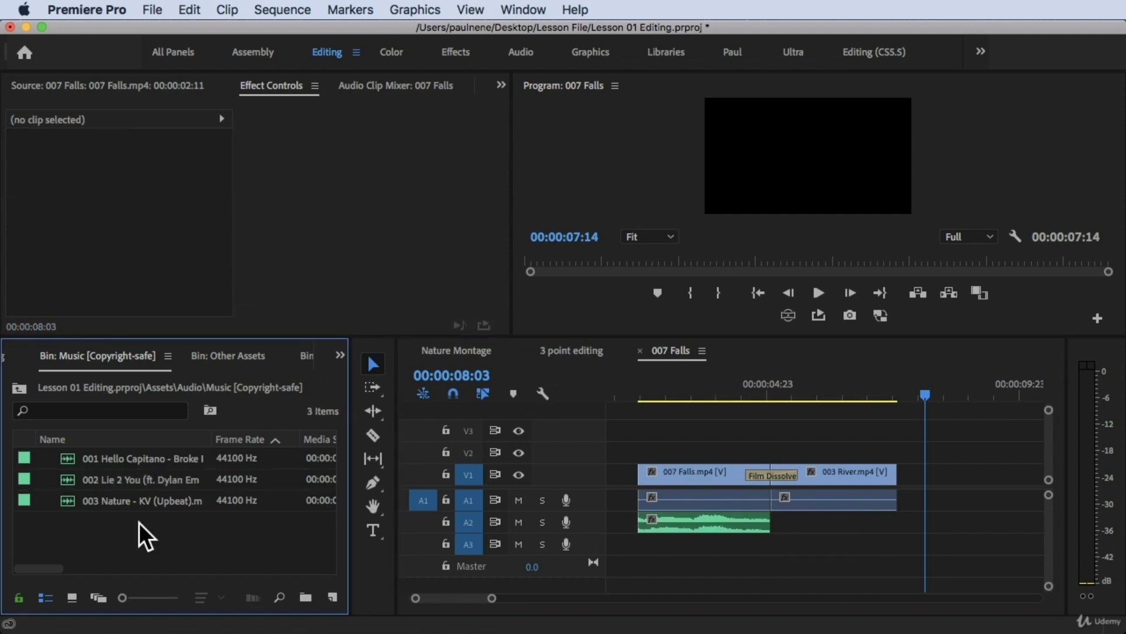
pyautogui.click(115, 500)
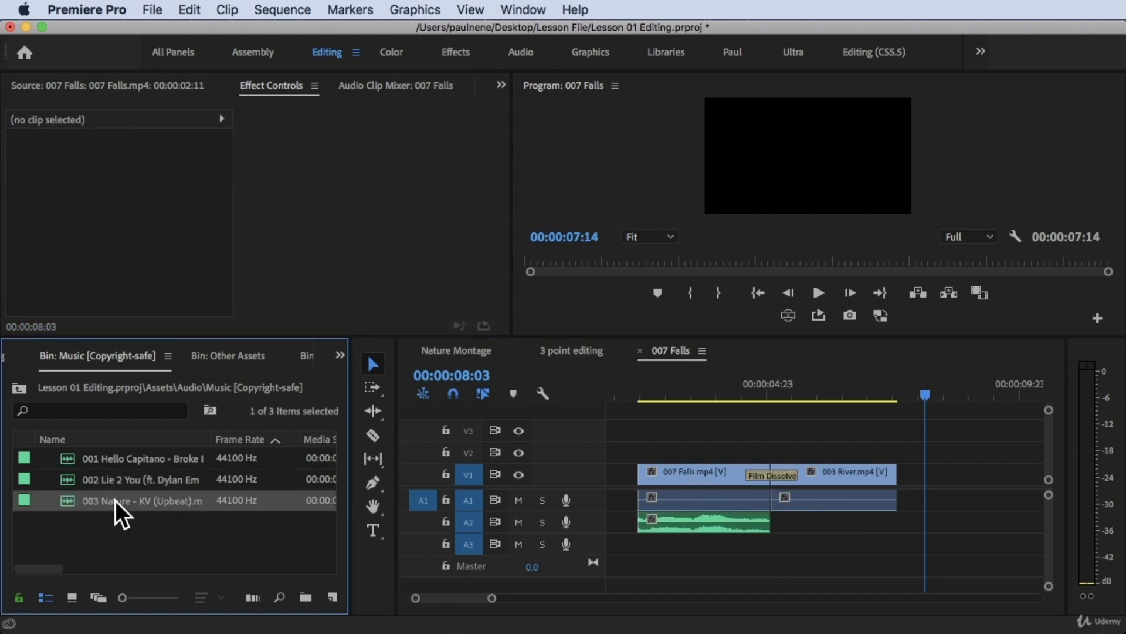
pyautogui.moveTo(115, 501); pyautogui.dragTo(765, 524)
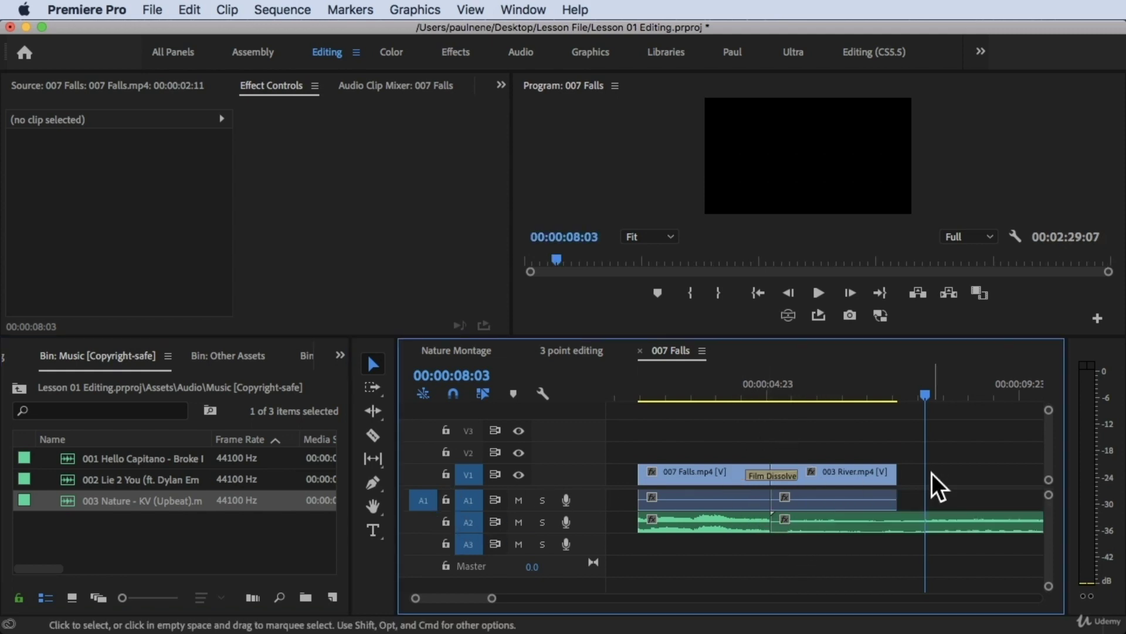
# - Split the 003 Nature song at 00:00:08:03 and delete the part after the split
pyautogui.click(930, 516)
pyautogui.press('super+k')
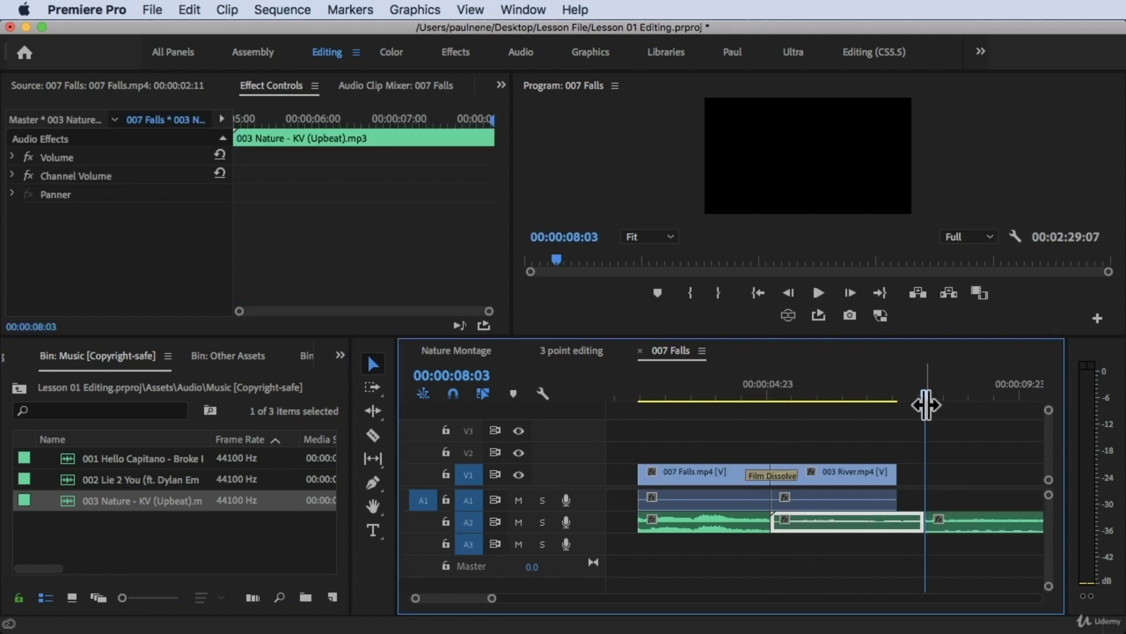
pyautogui.click(956, 520)
pyautogui.press('Delete')
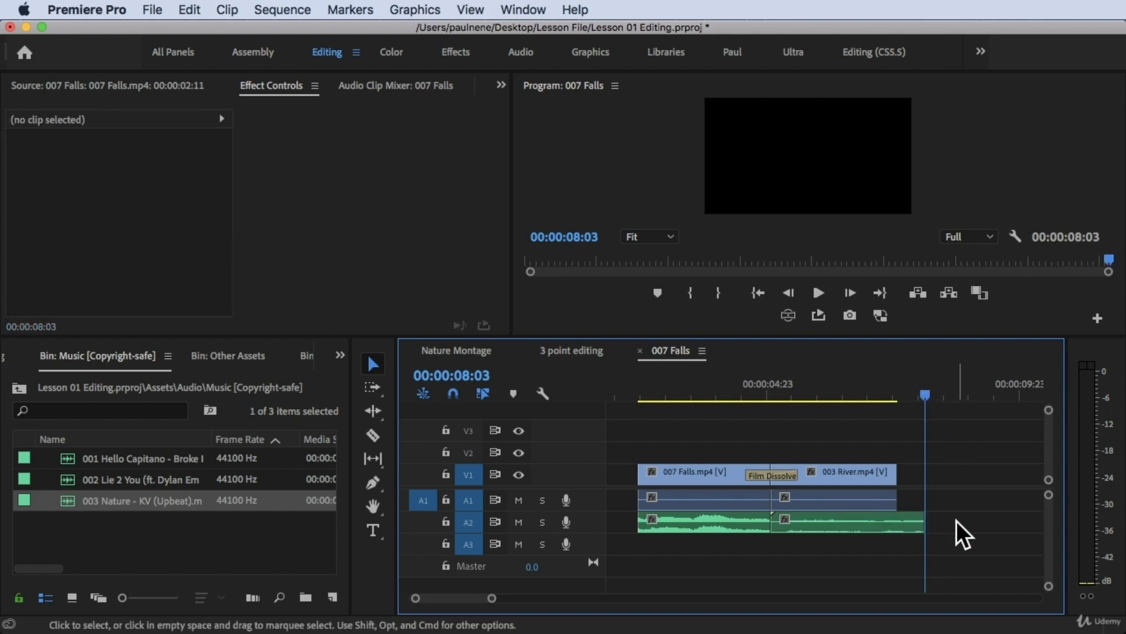
pyautogui.click(815, 521)
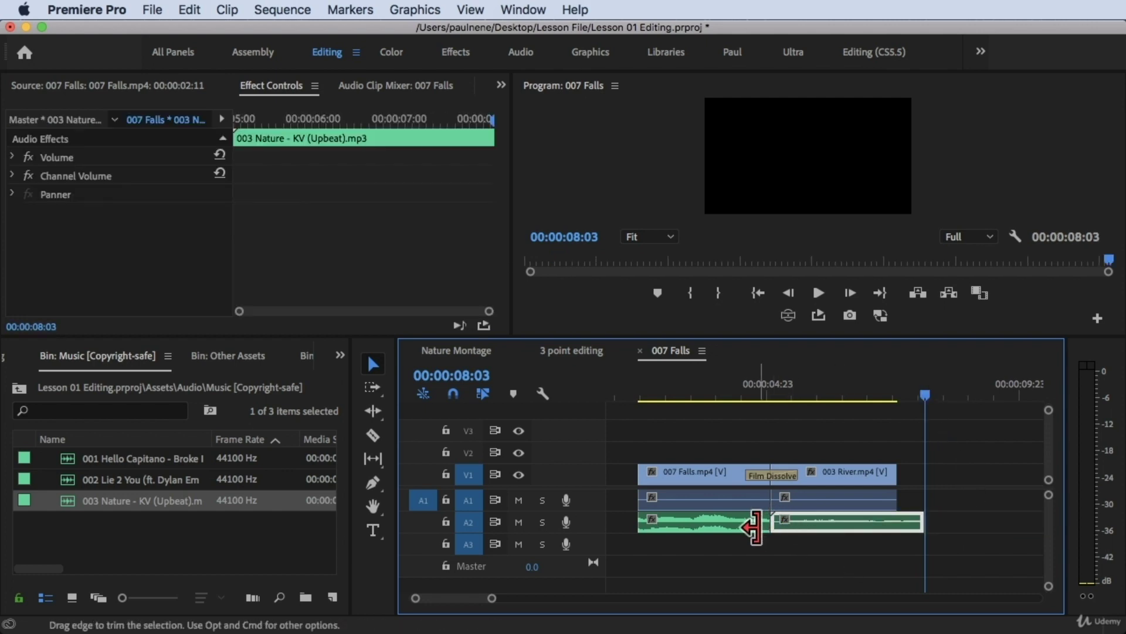
pyautogui.click(739, 516)
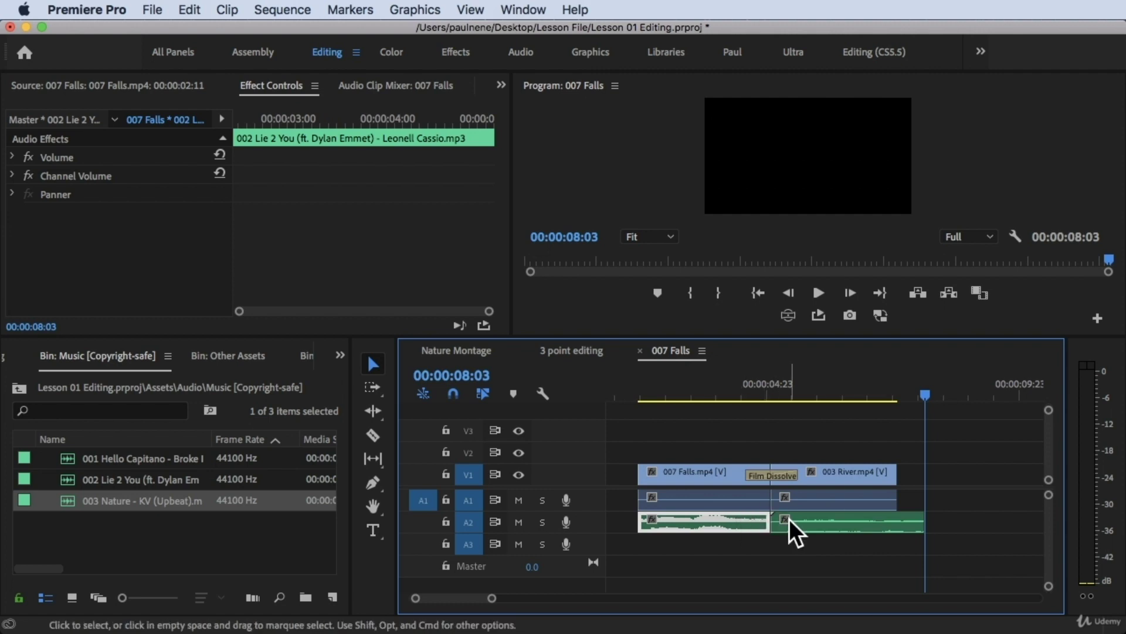
pyautogui.click(789, 519)
pyautogui.click(746, 519)
pyautogui.click(796, 520)
pyautogui.click(745, 519)
pyautogui.click(797, 520)
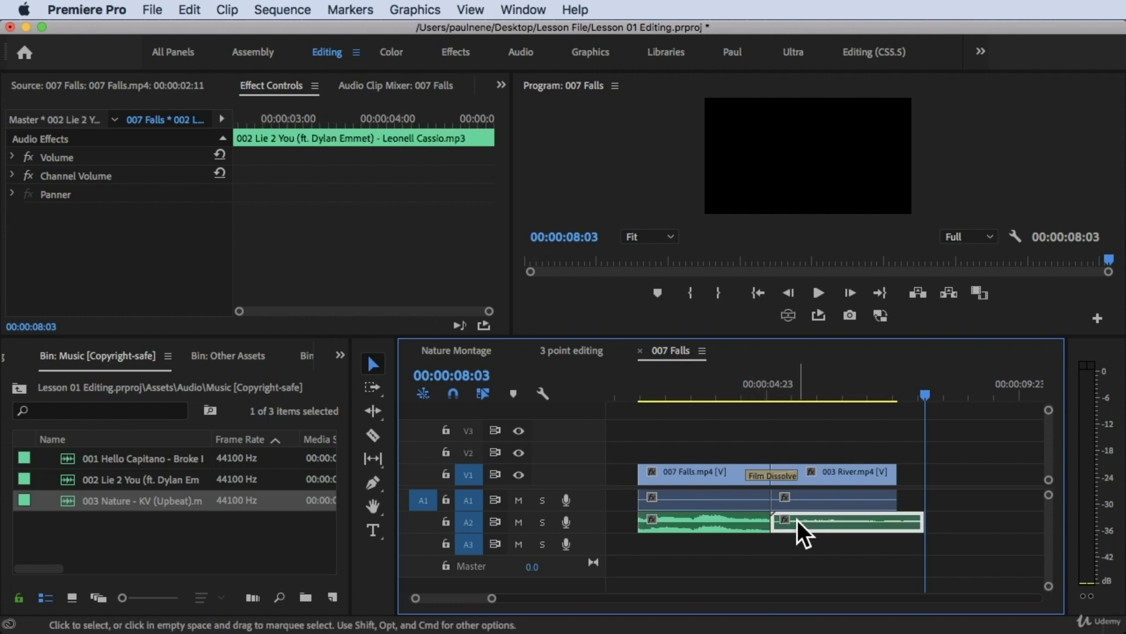
# - Open the Audio Clip Mixer for the 007 Falls sequence and play briefly just before the cut between the songs
pyautogui.click(372, 87)
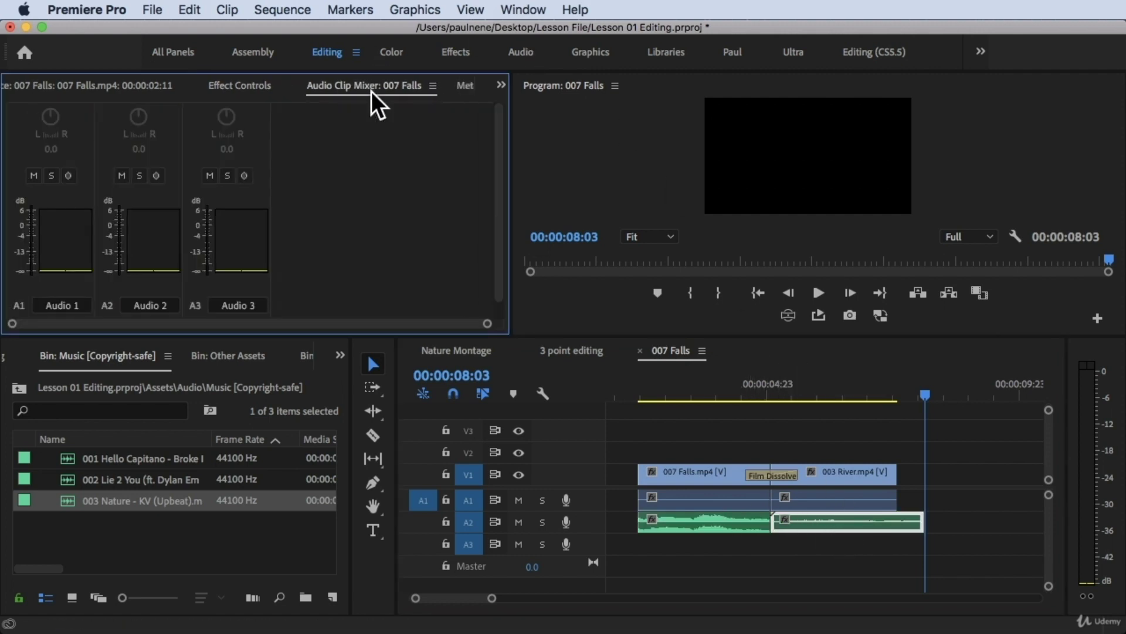
pyautogui.click(742, 397)
pyautogui.press('space')
pyautogui.press('space')
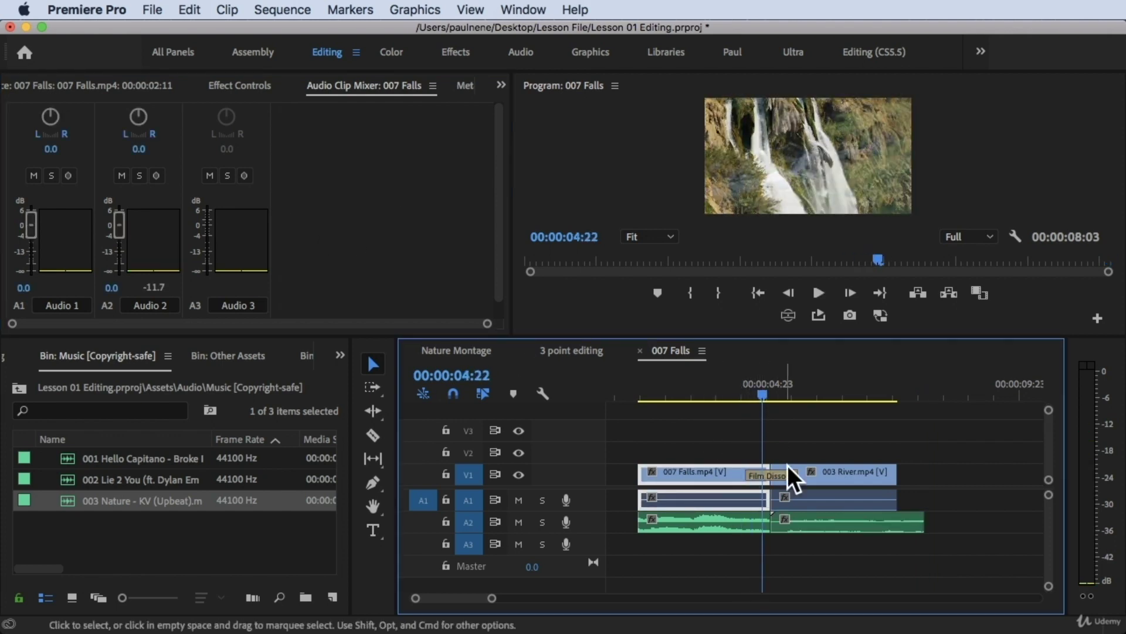
# - Open the two music clips from Audio 2 in the Source Monitor in turn to compare their waveforms
pyautogui.doubleClick(732, 527)
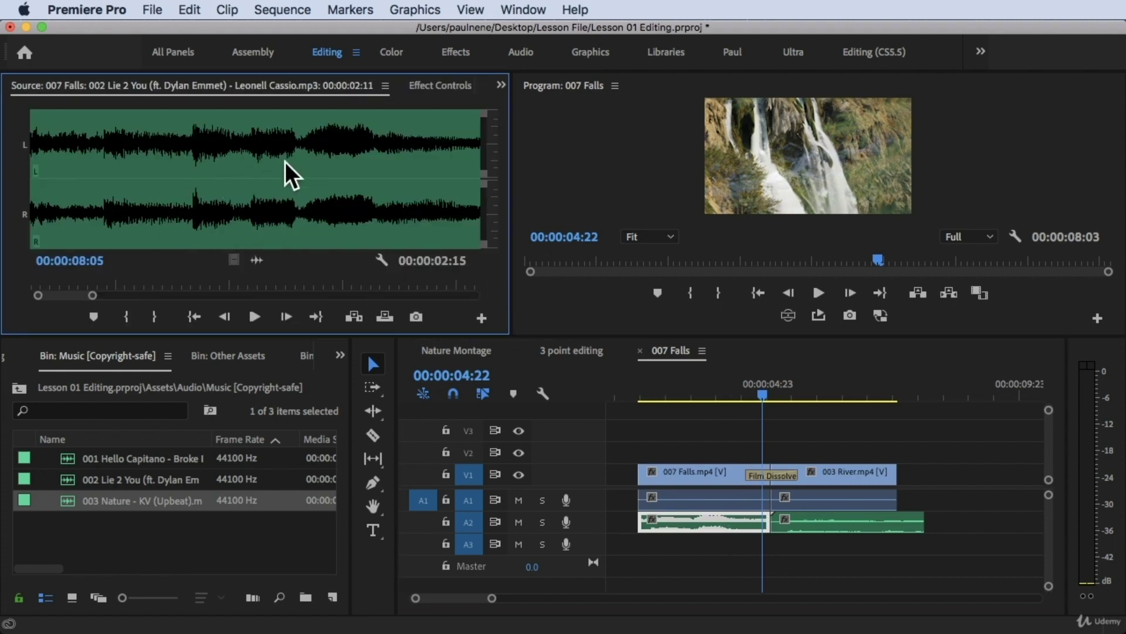
pyautogui.doubleClick(829, 516)
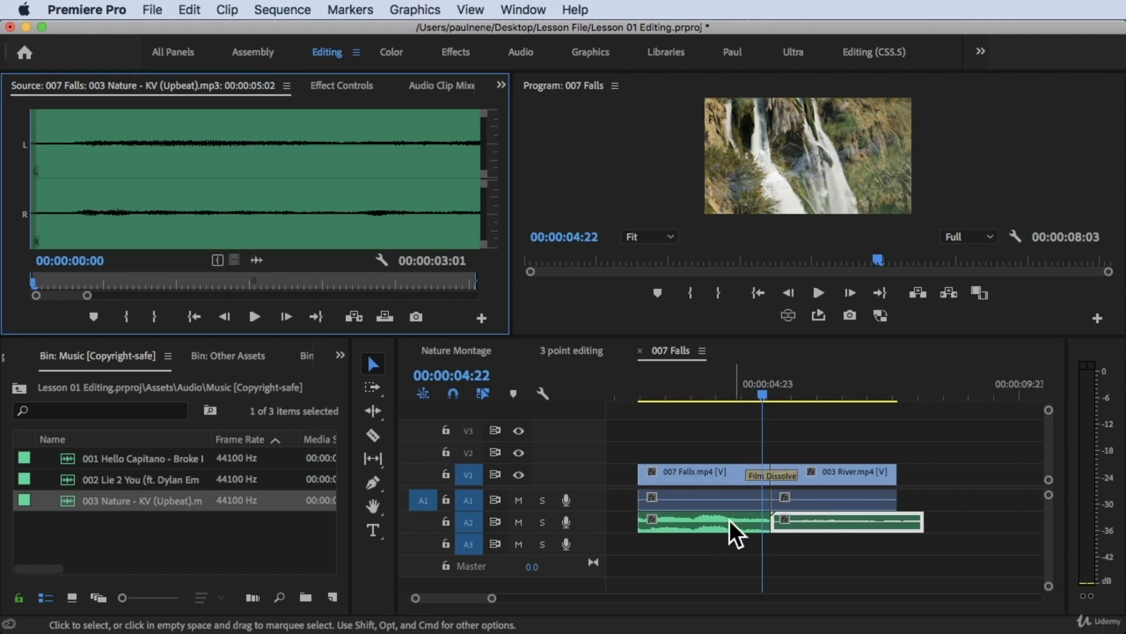
pyautogui.doubleClick(720, 523)
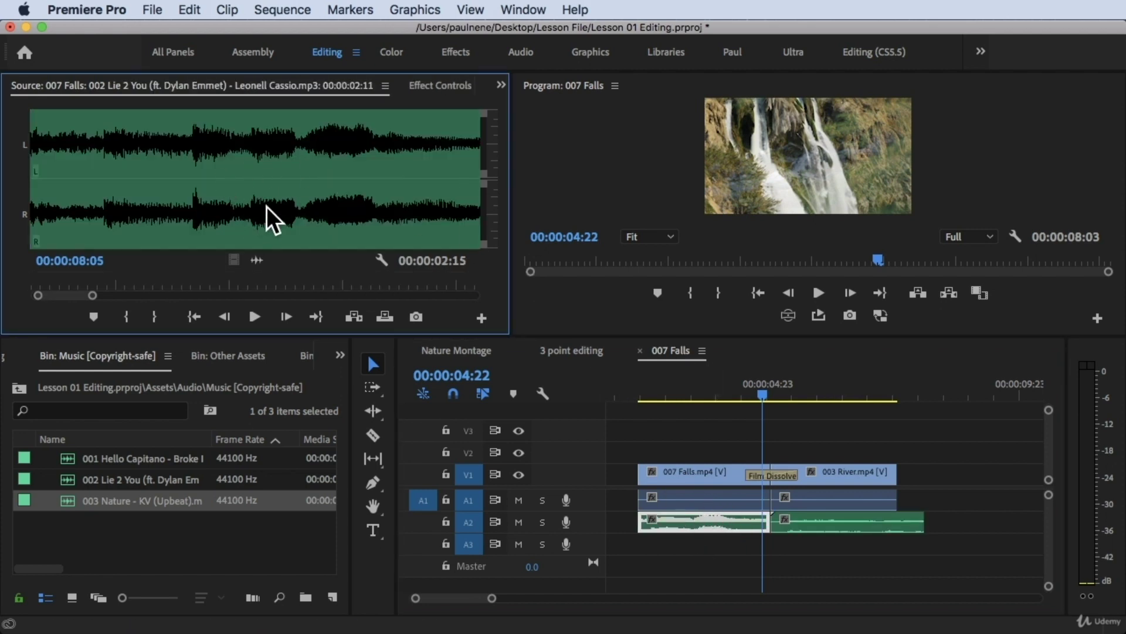
# - Play the sequence across the cut between the two songs, lowering the system volume partway through
pyautogui.click(699, 388)
pyautogui.press('space')
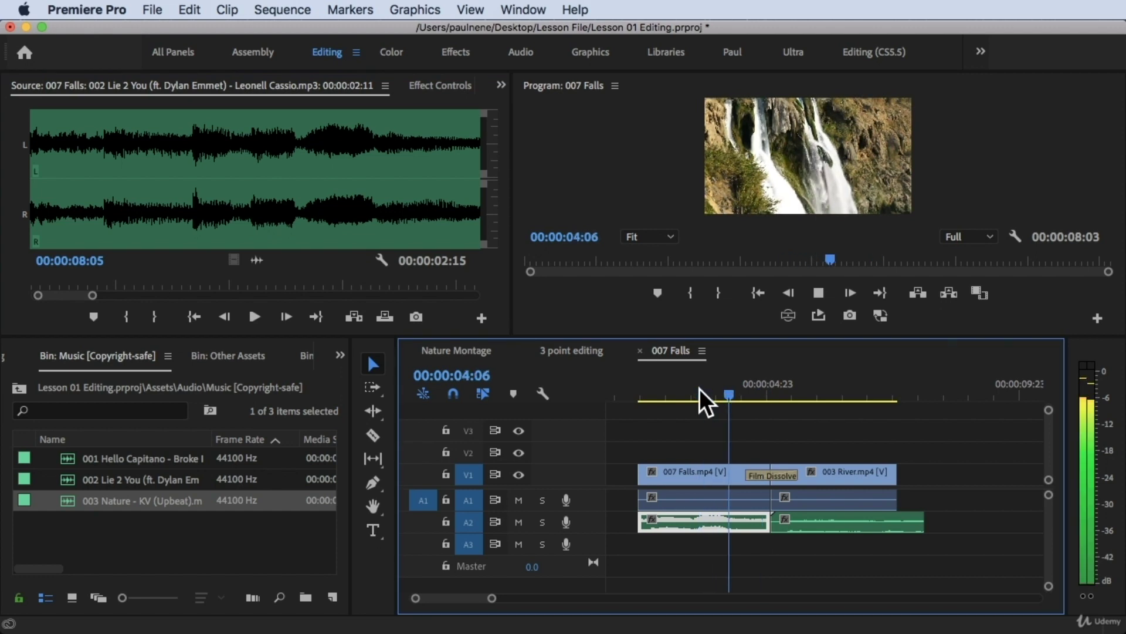
pyautogui.press('space')
pyautogui.press('XF86AudioLowerVolume')
pyautogui.press('XF86AudioLowerVolume')
pyautogui.press('XF86AudioLowerVolume')
pyautogui.press('XF86AudioRaiseVolume')
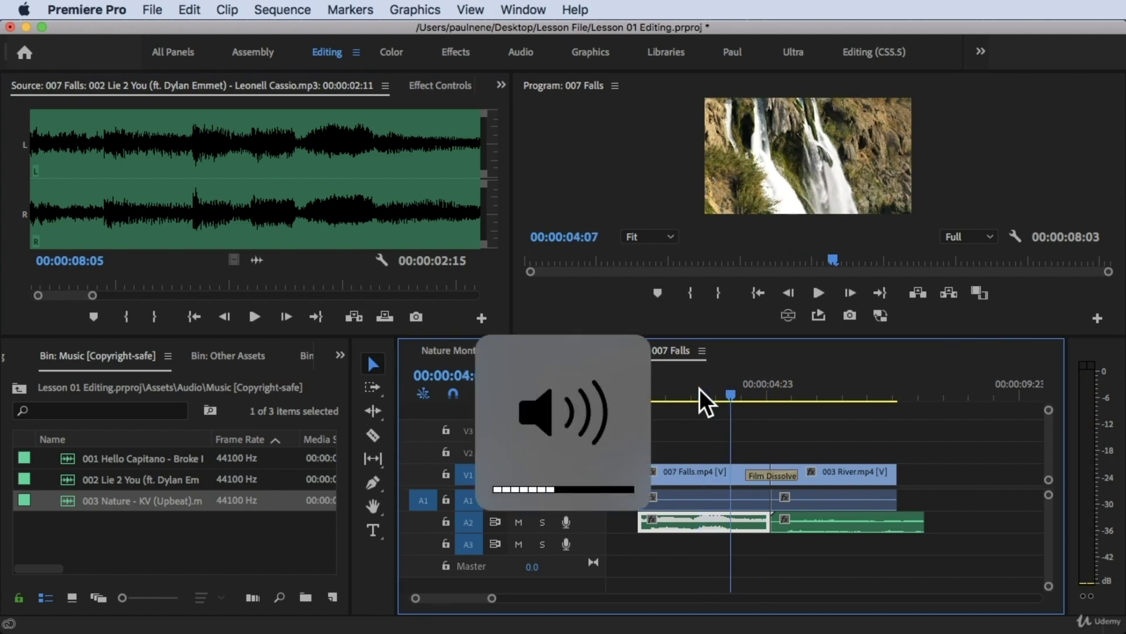
pyautogui.press('space')
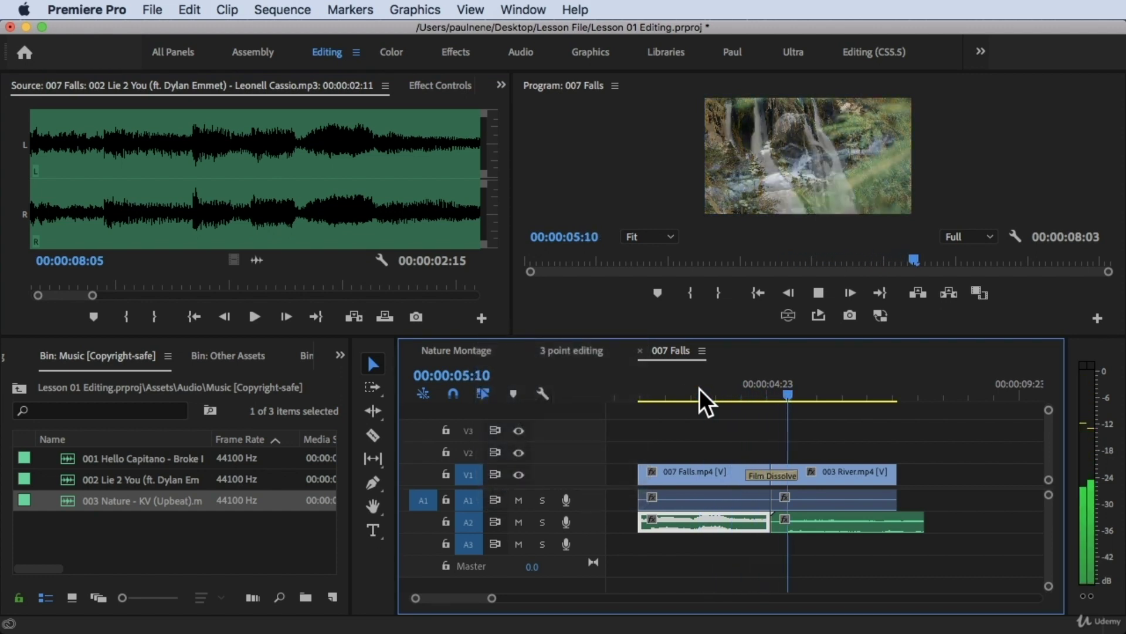
pyautogui.press('space')
pyautogui.press('d')
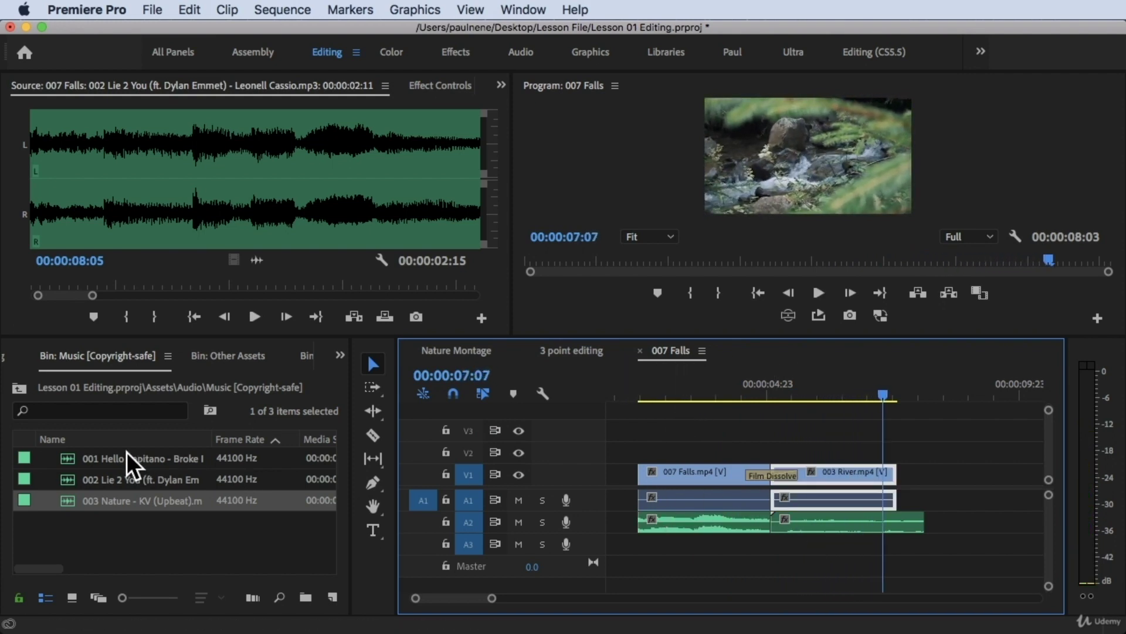
# - Overwrite the second song on Audio 2 with 001 Hello Capitano, then split it at 00:00:07:22 and delete the remainder
pyautogui.moveTo(115, 459); pyautogui.dragTo(776, 512)
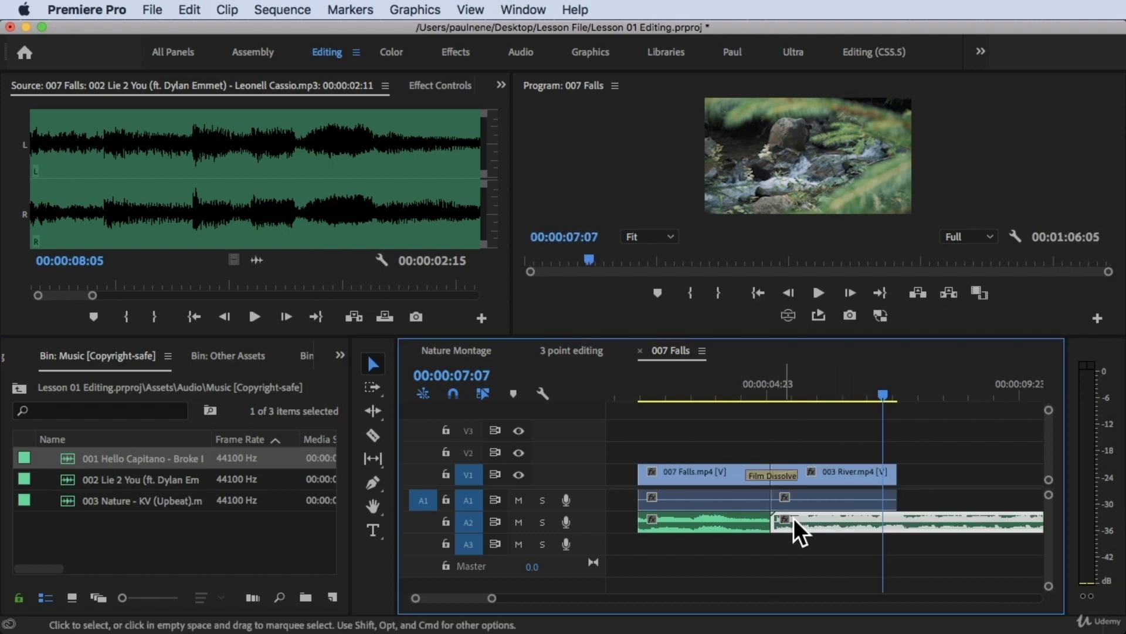
pyautogui.moveTo(883, 394); pyautogui.dragTo(916, 395)
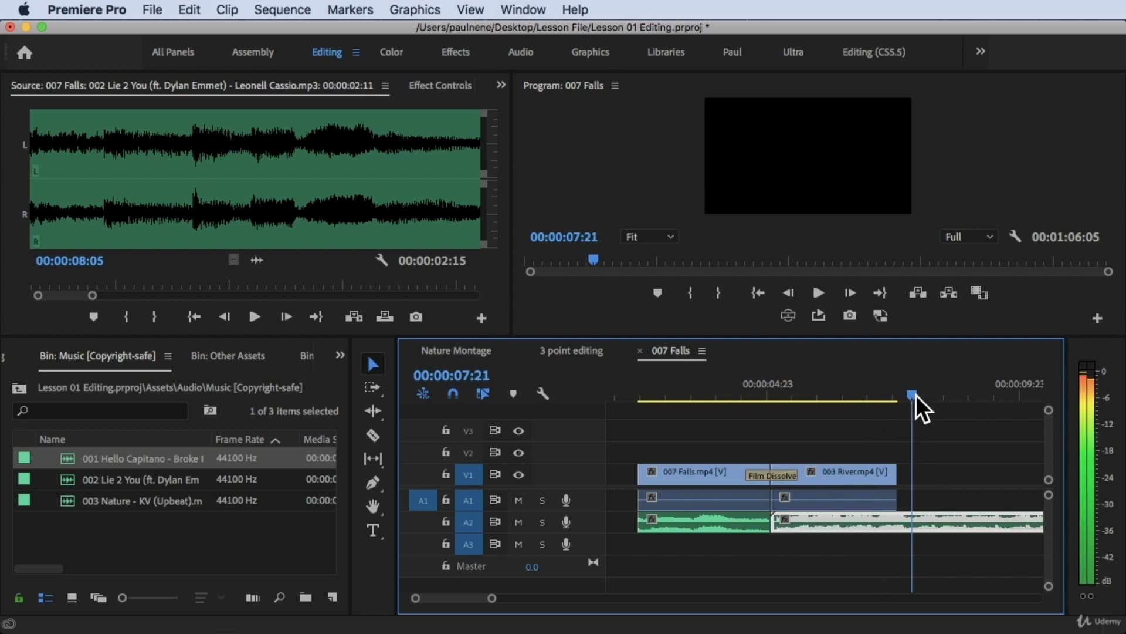
pyautogui.press('super+k')
pyautogui.click(1018, 516)
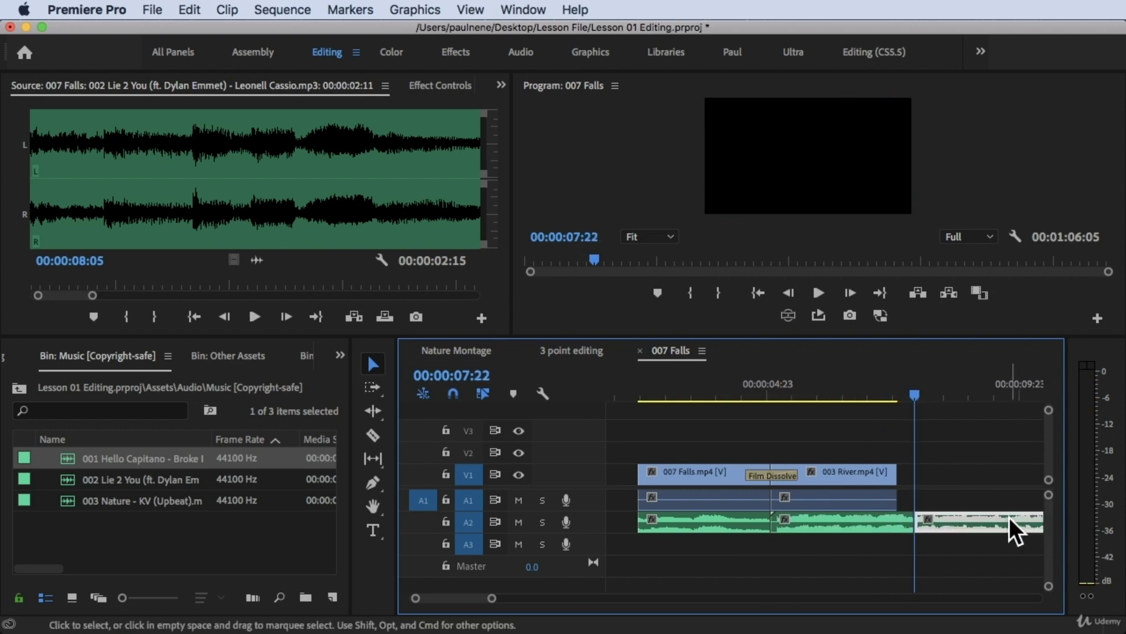
pyautogui.press('Delete')
pyautogui.click(731, 517)
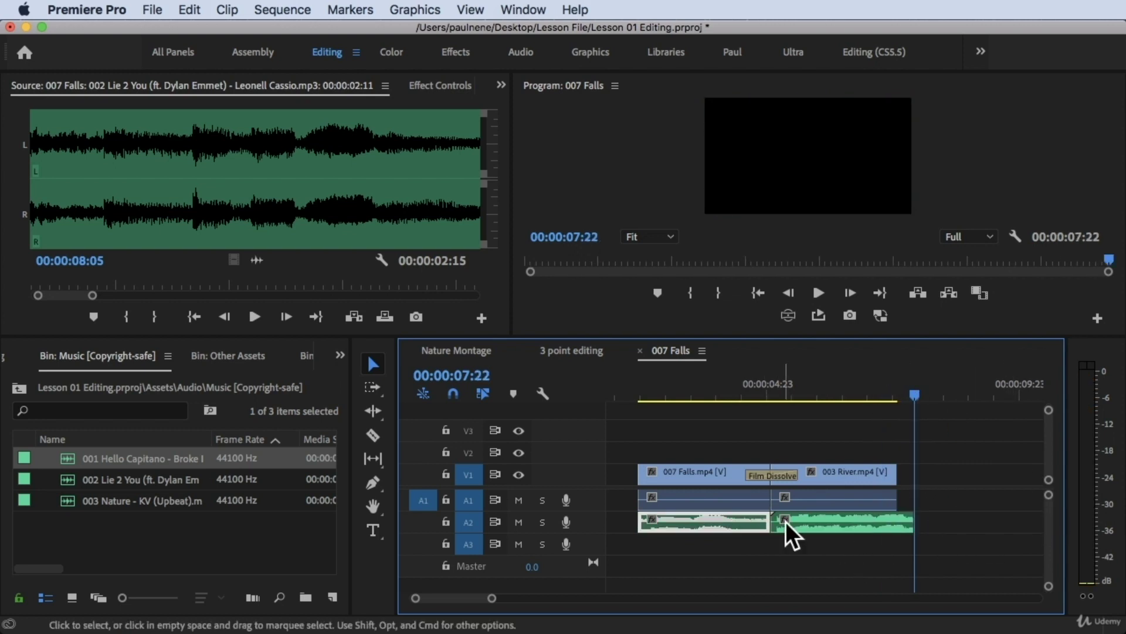
pyautogui.click(811, 525)
pyautogui.click(740, 518)
pyautogui.click(799, 522)
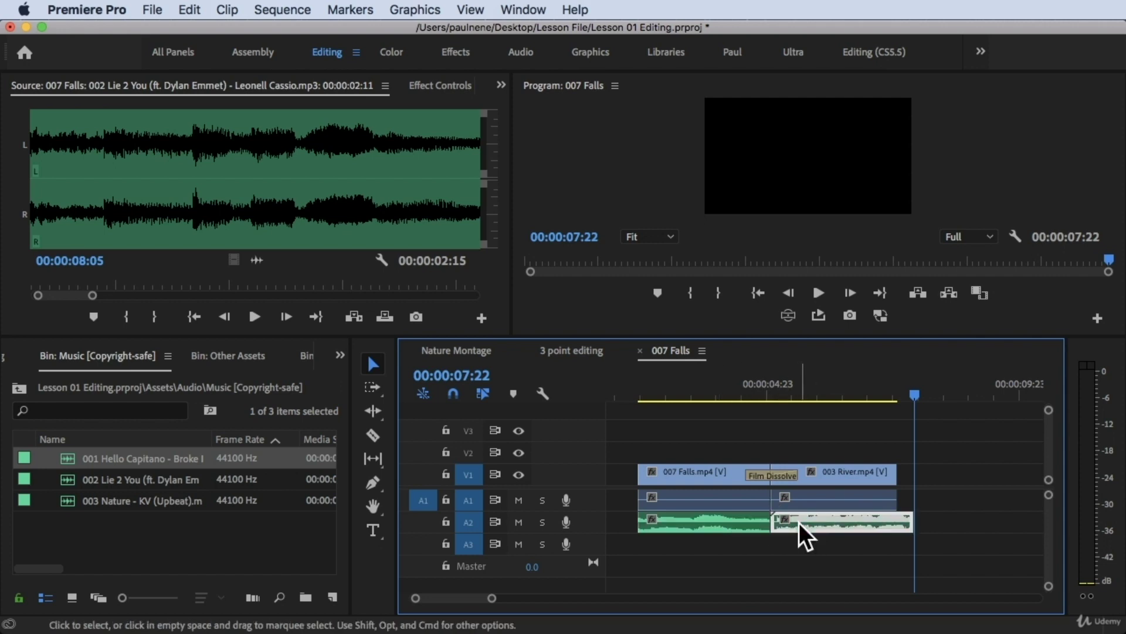
pyautogui.click(721, 524)
pyautogui.click(821, 524)
# - Play the sequence from 00:00:03:20 across the cut between the two songs on Audio 2
pyautogui.click(711, 384)
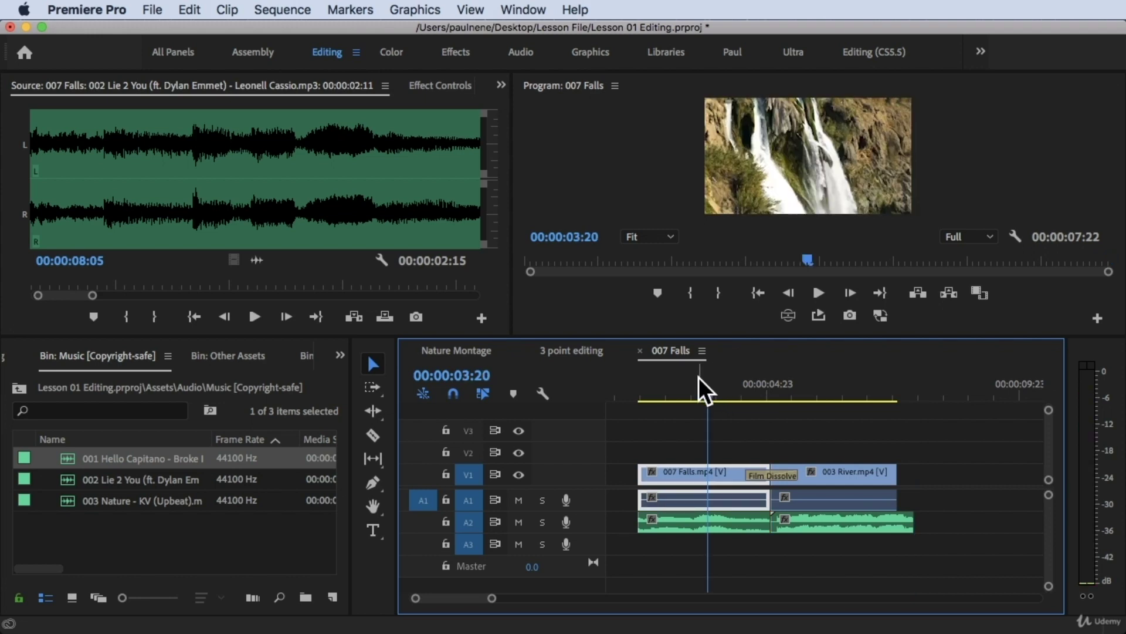
pyautogui.press('space')
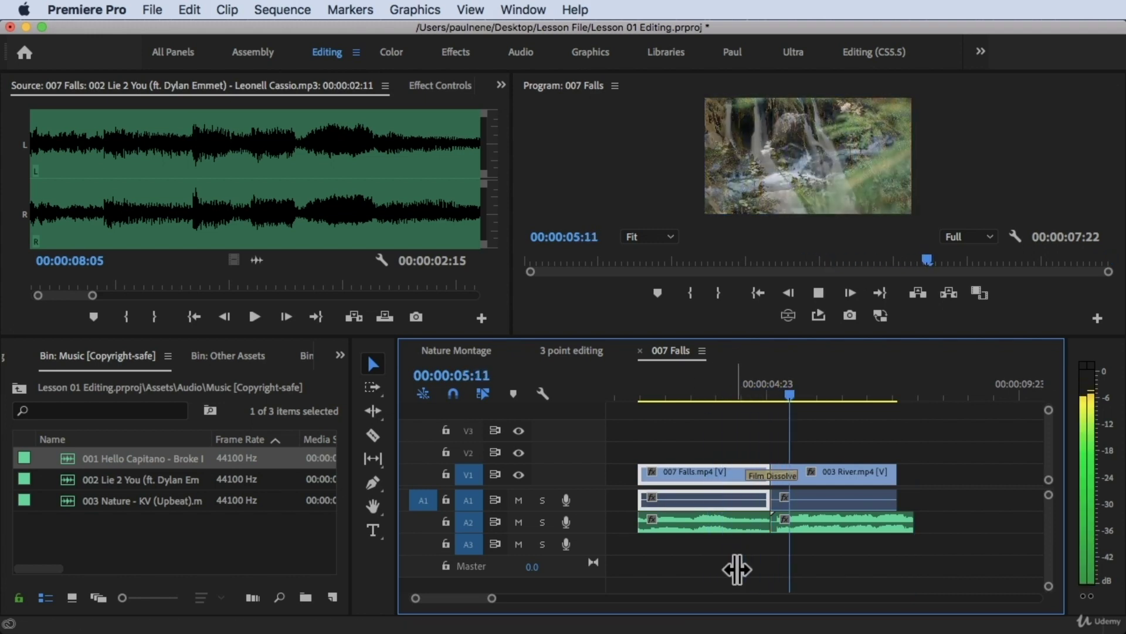
pyautogui.press('space')
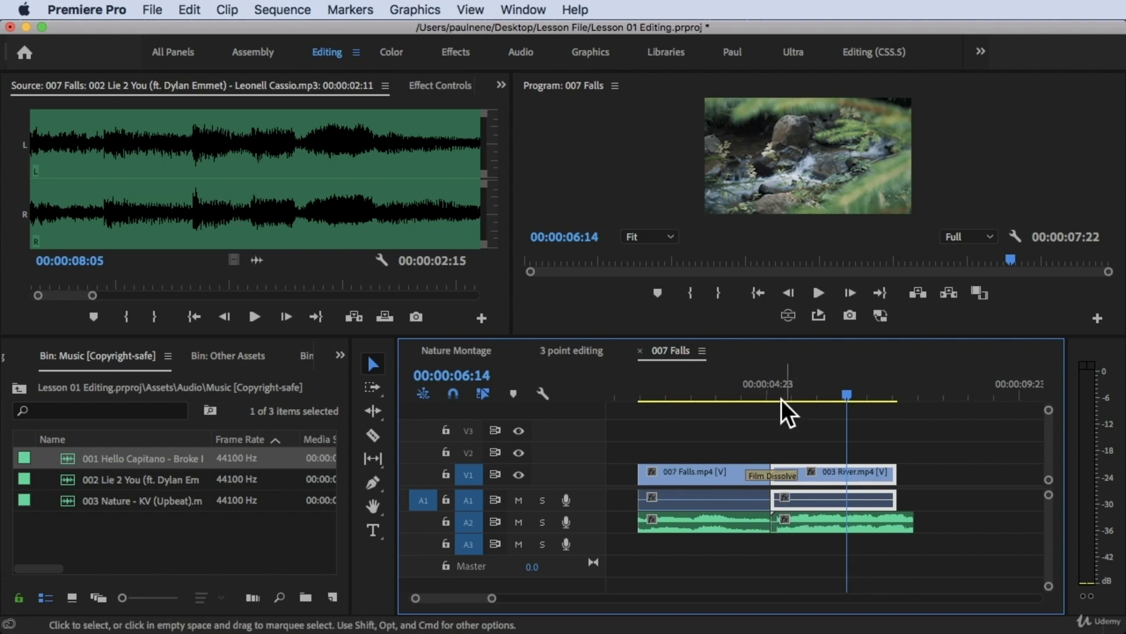
# - Select the cut between the two songs on Audio 2 and expand the Crossfade group of the audio transitions
pyautogui.click(746, 383)
pyautogui.click(770, 522)
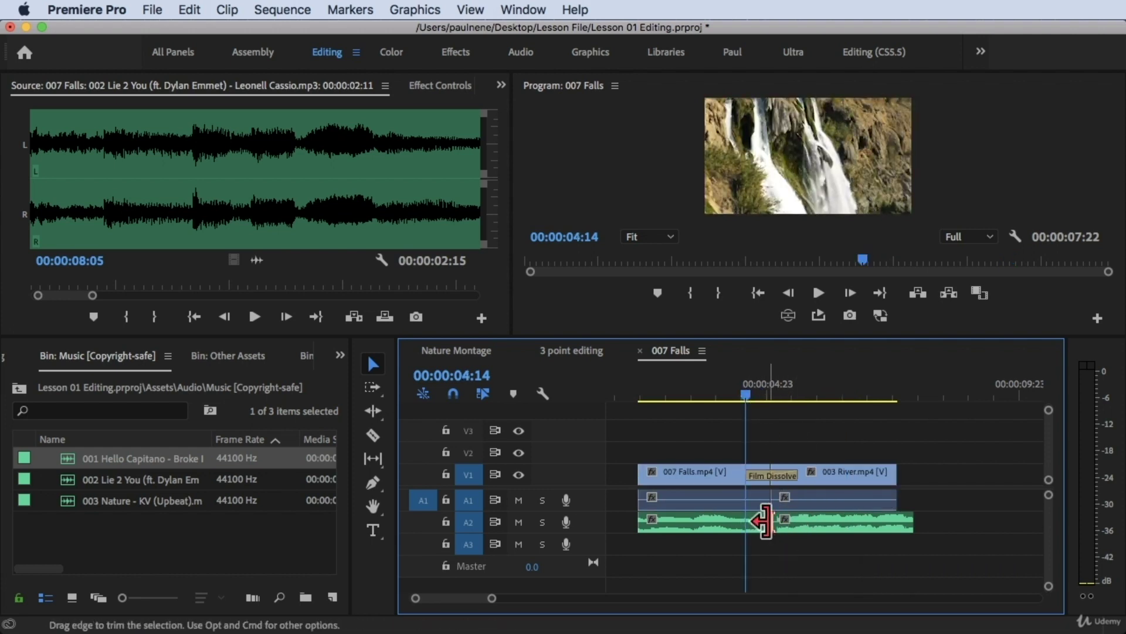
pyautogui.click(339, 354)
pyautogui.click(404, 96)
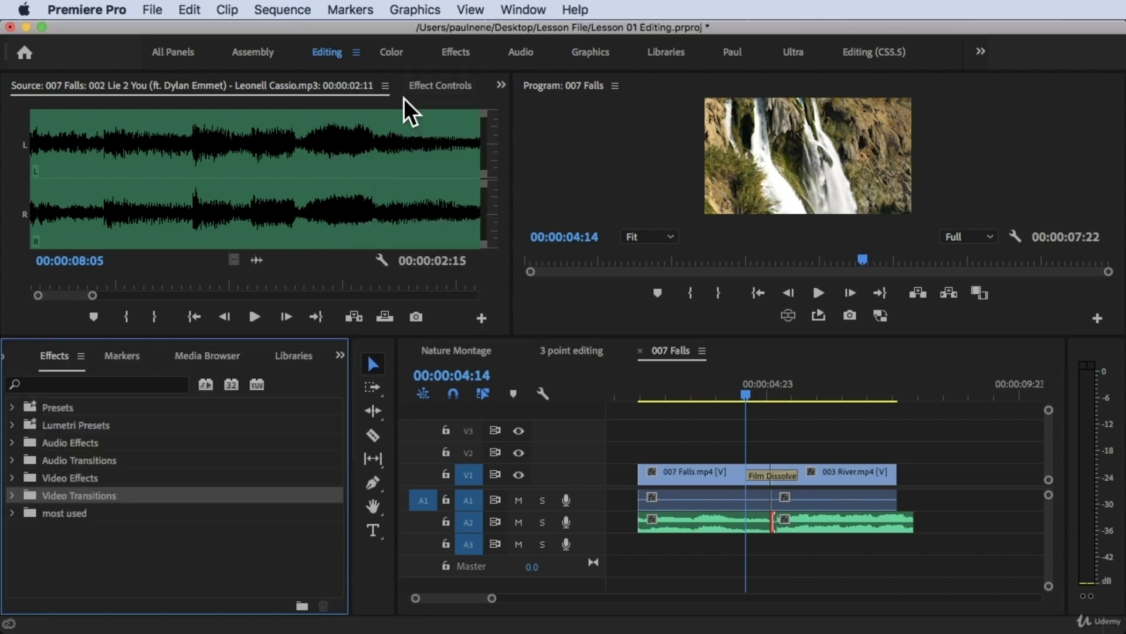
pyautogui.click(13, 459)
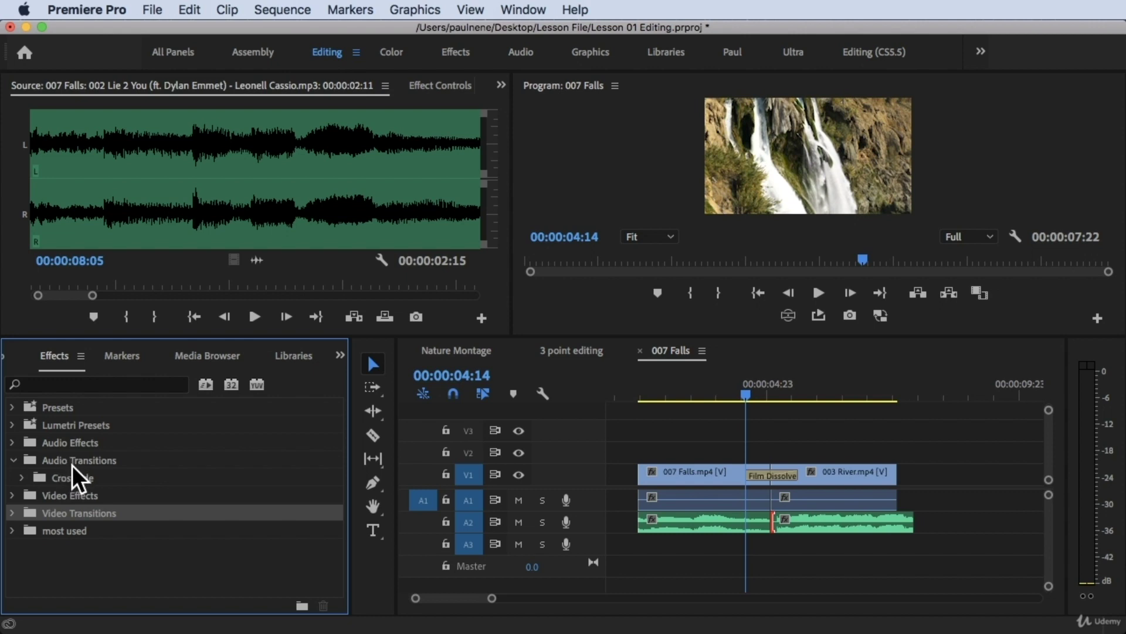
pyautogui.click(24, 478)
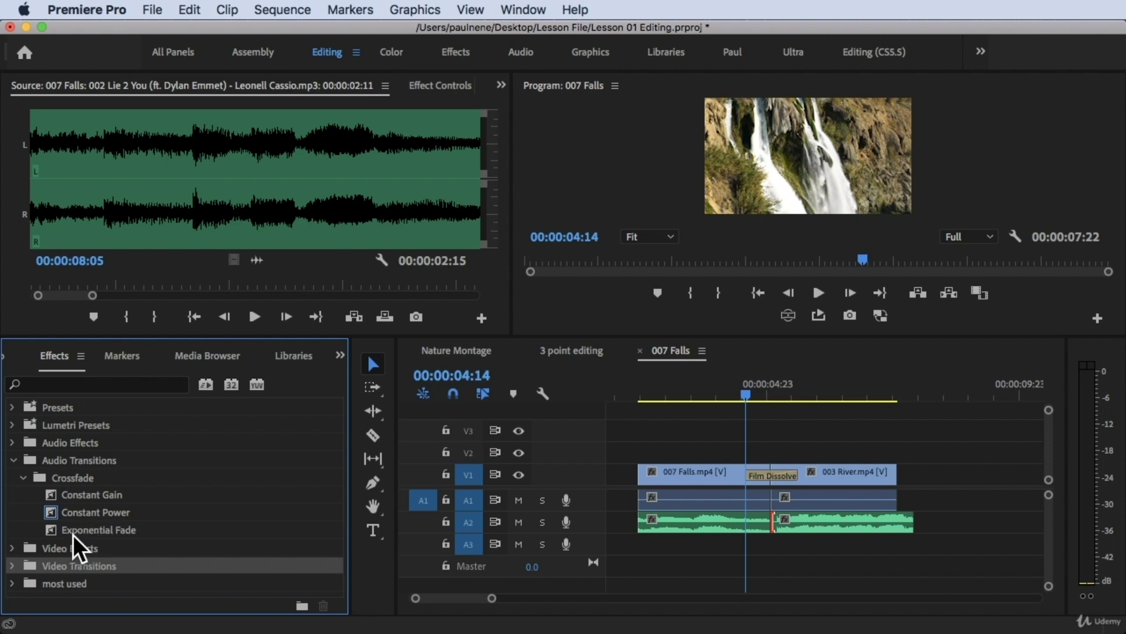
# - Try a Constant Power crossfade at the cut between the two songs on Audio 2, and delete it again
pyautogui.click(86, 510)
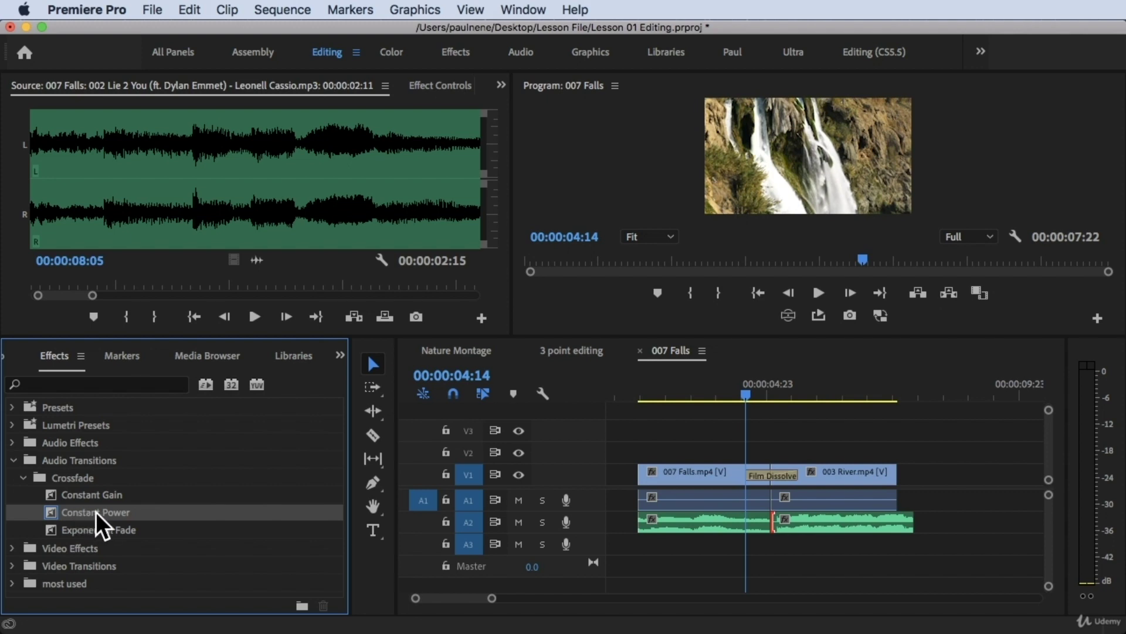
pyautogui.moveTo(100, 512); pyautogui.dragTo(770, 521)
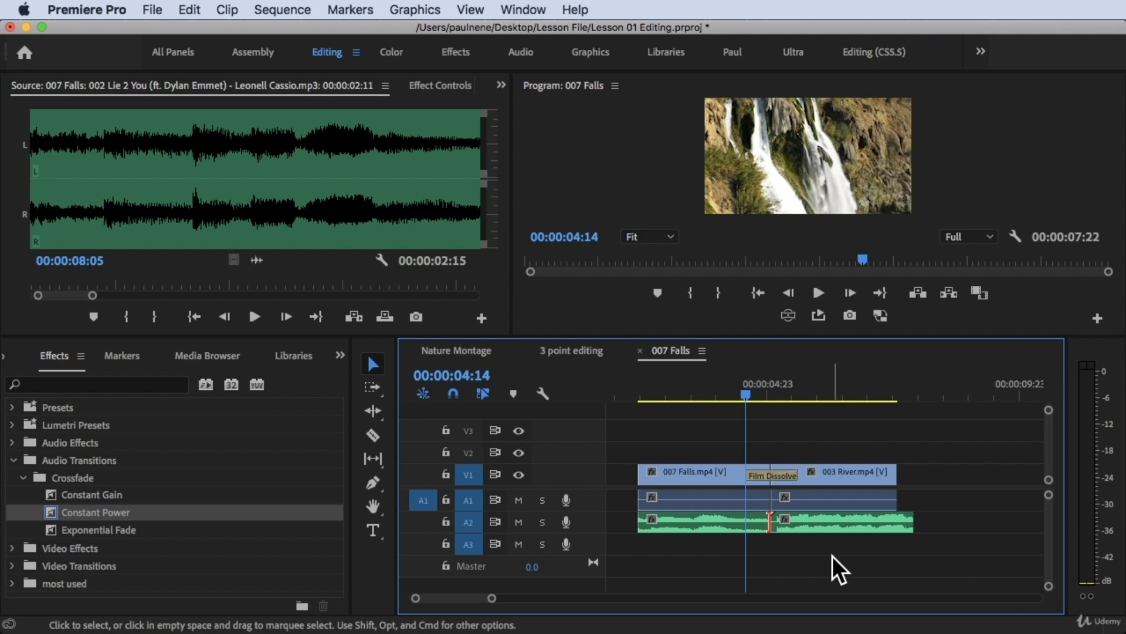
pyautogui.press('shift')
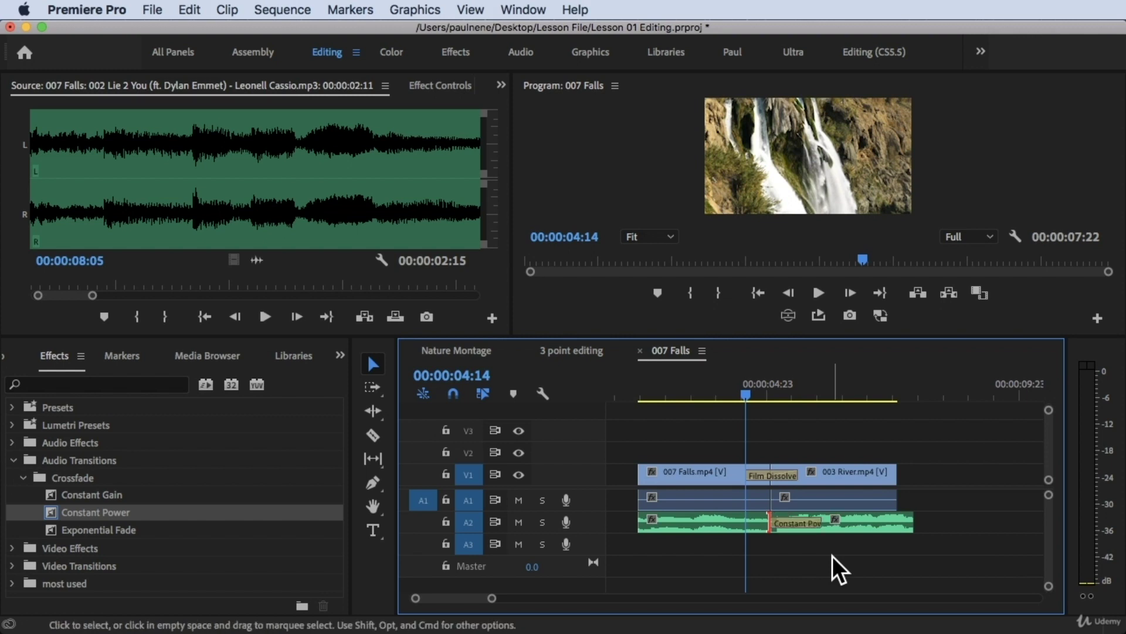
pyautogui.click(798, 521)
pyautogui.press('Delete')
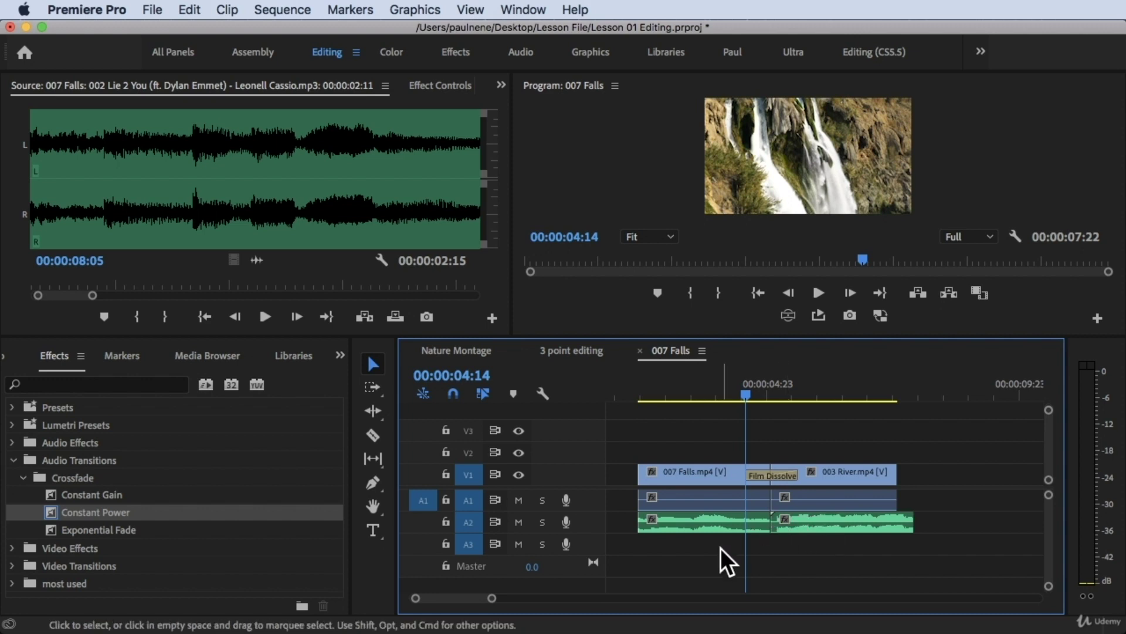
# - Pick the Constant Gain crossfade and play the beginning of the sequence twice to hear how the first song starts
pyautogui.click(121, 499)
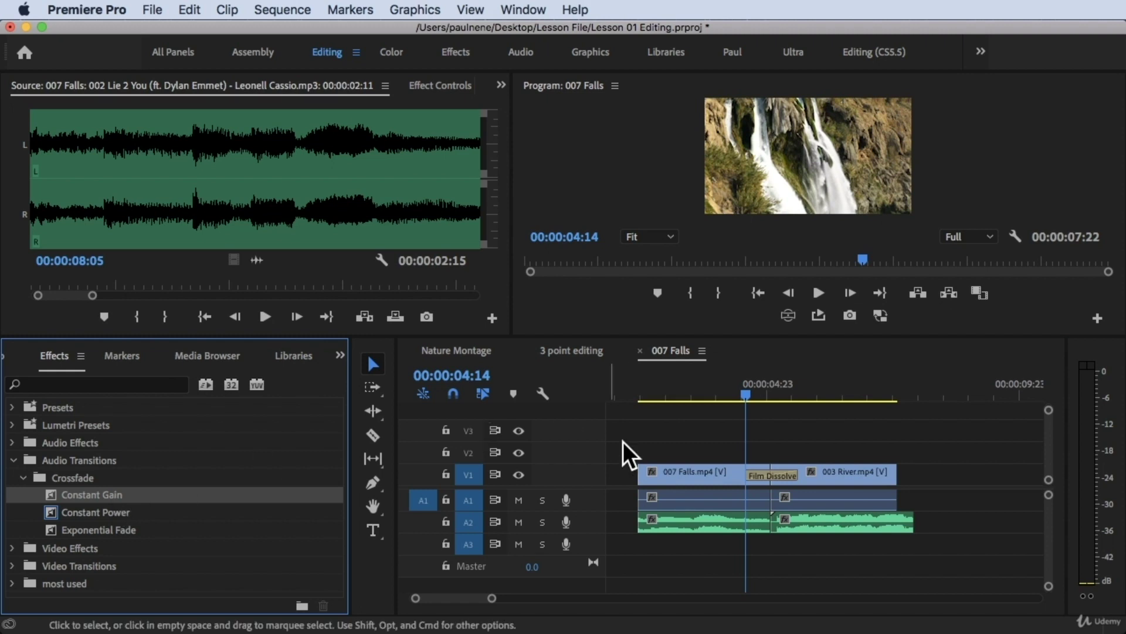
pyautogui.click(632, 381)
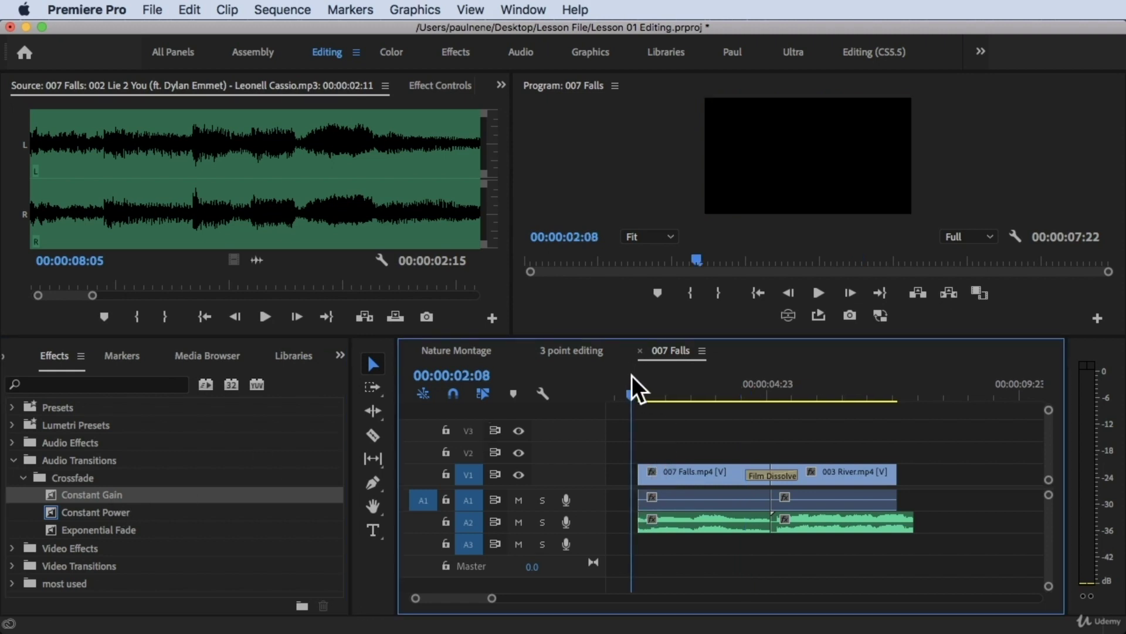
pyautogui.press('space')
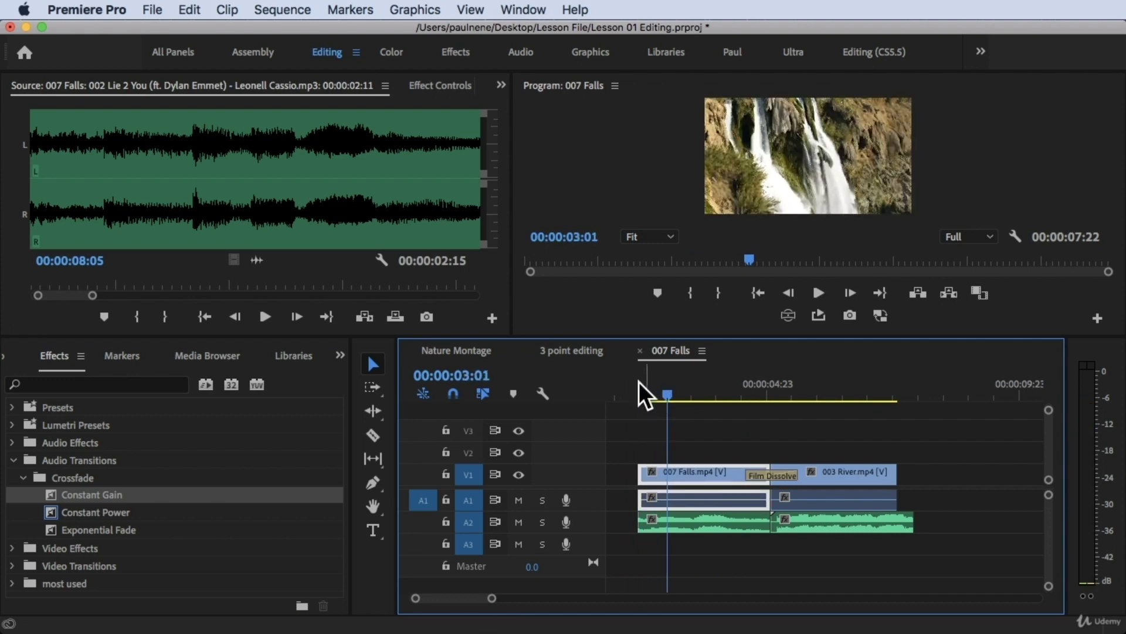
pyautogui.moveTo(639, 381); pyautogui.dragTo(628, 371)
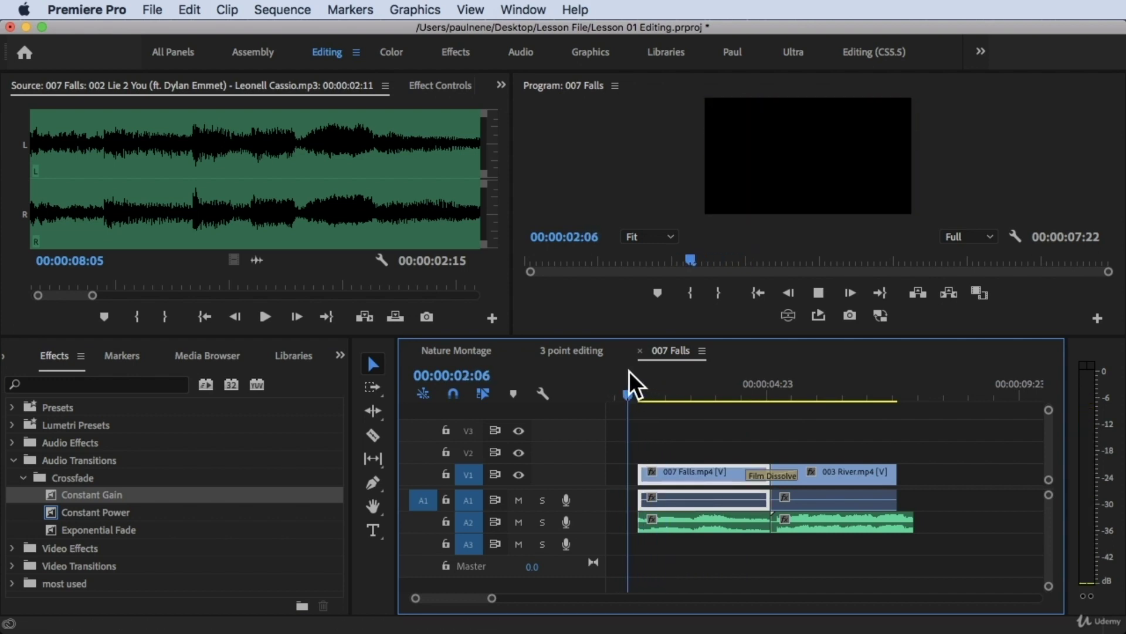
pyautogui.press('space')
pyautogui.press('space')
# - Select the first song on Audio 2 and expand the track height to enlarge its waveforms
pyautogui.click(652, 525)
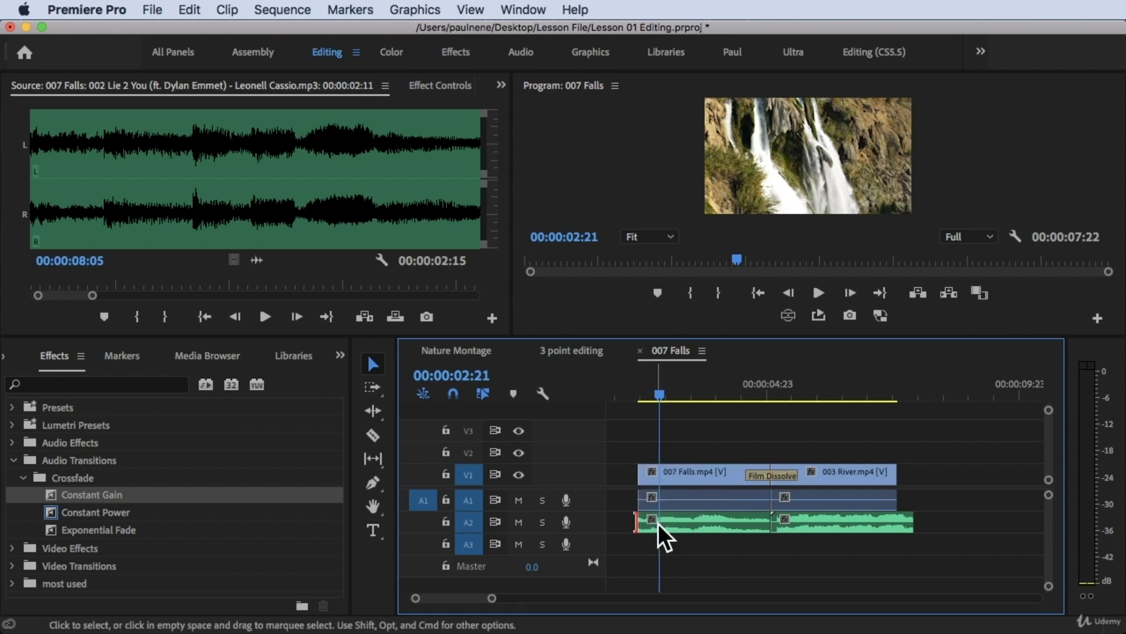
pyautogui.click(650, 518)
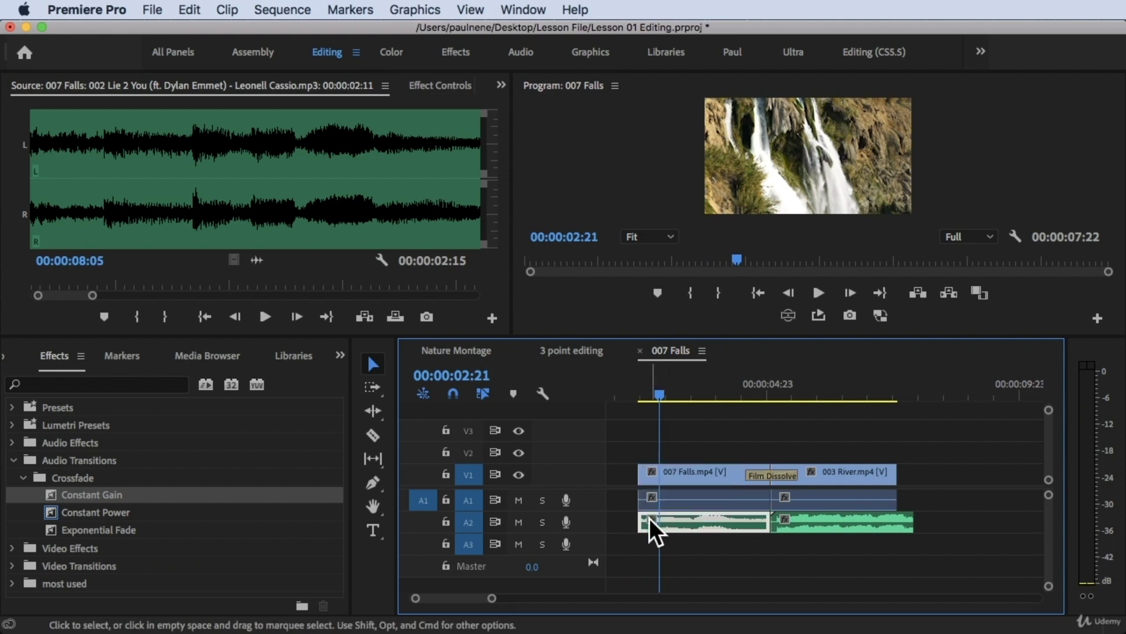
pyautogui.doubleClick(586, 522)
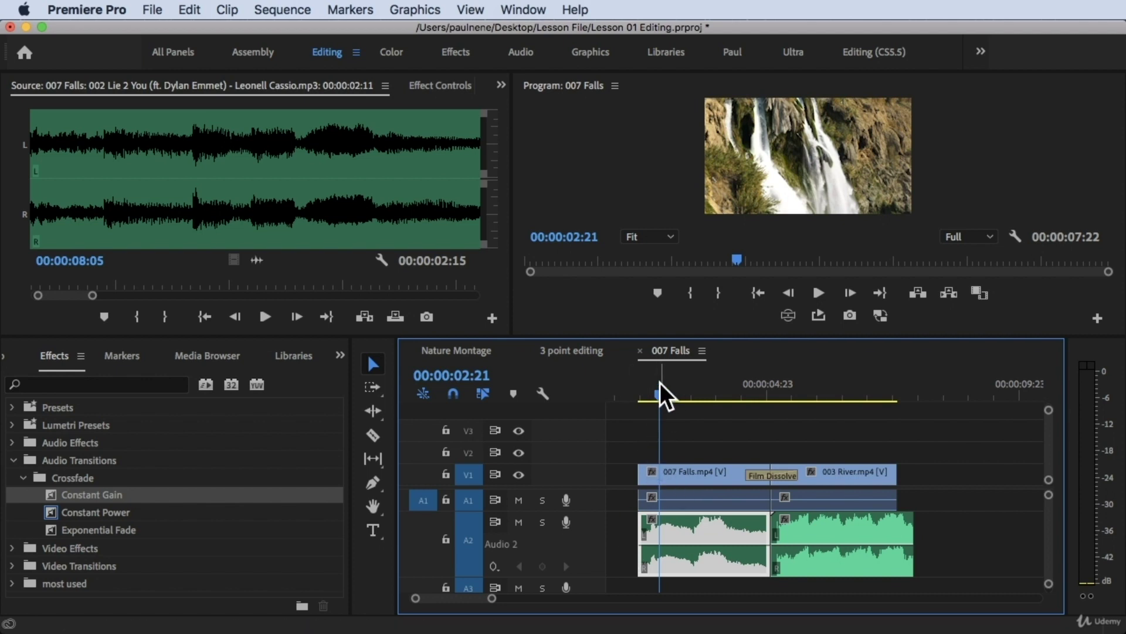
# - Play the sequence from just before the first song's start to hear its opening without a fade
pyautogui.press('=')
pyautogui.scroll(-5, 748, 439)
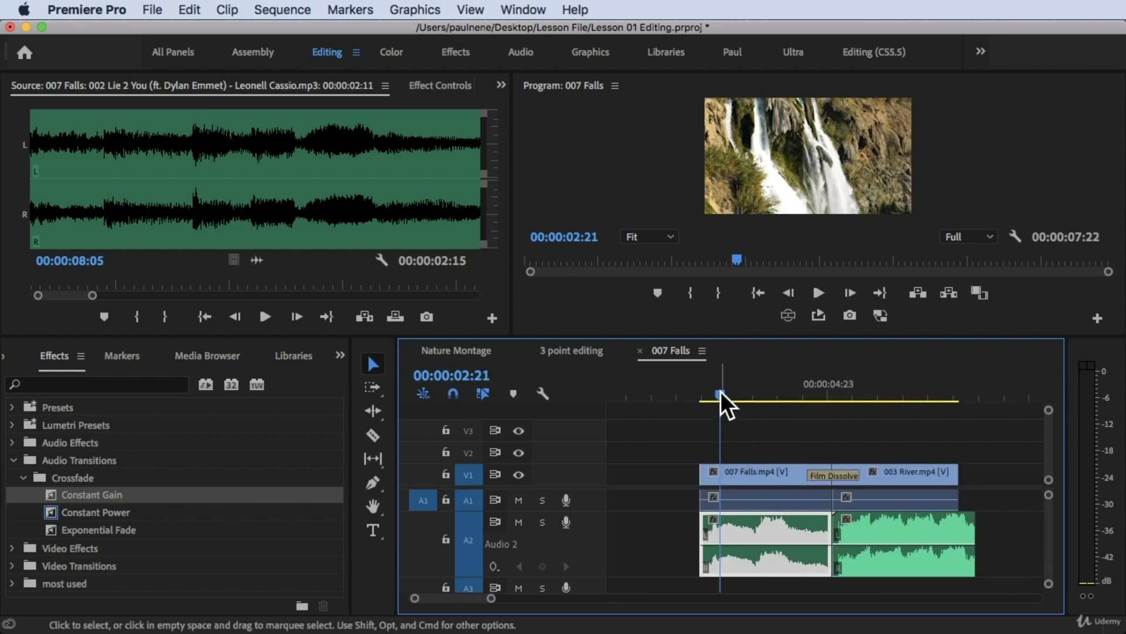
pyautogui.moveTo(720, 392); pyautogui.dragTo(667, 374)
pyautogui.press('space')
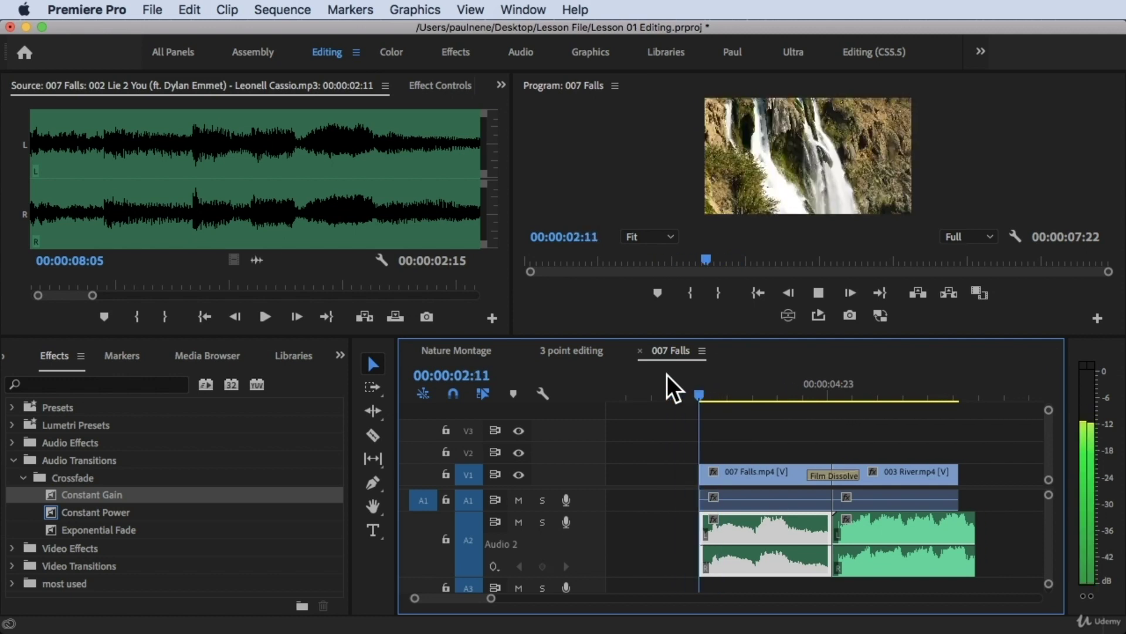
pyautogui.press('space')
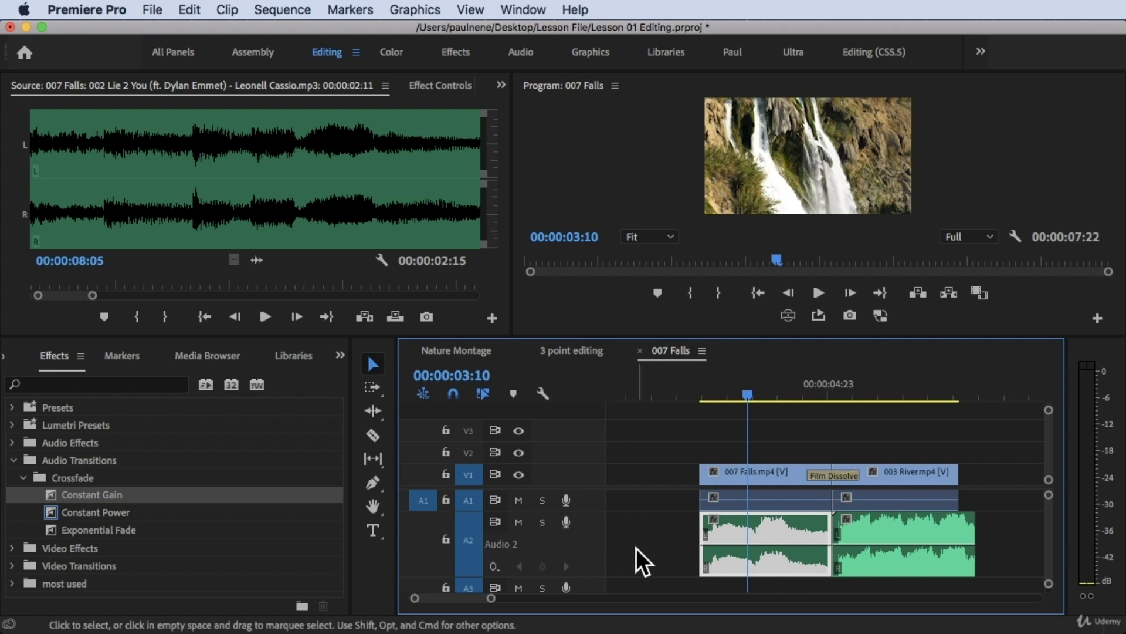
# - Apply the Constant Gain crossfade to the start of the first song on Audio 2 and play the fade-in
pyautogui.click(71, 498)
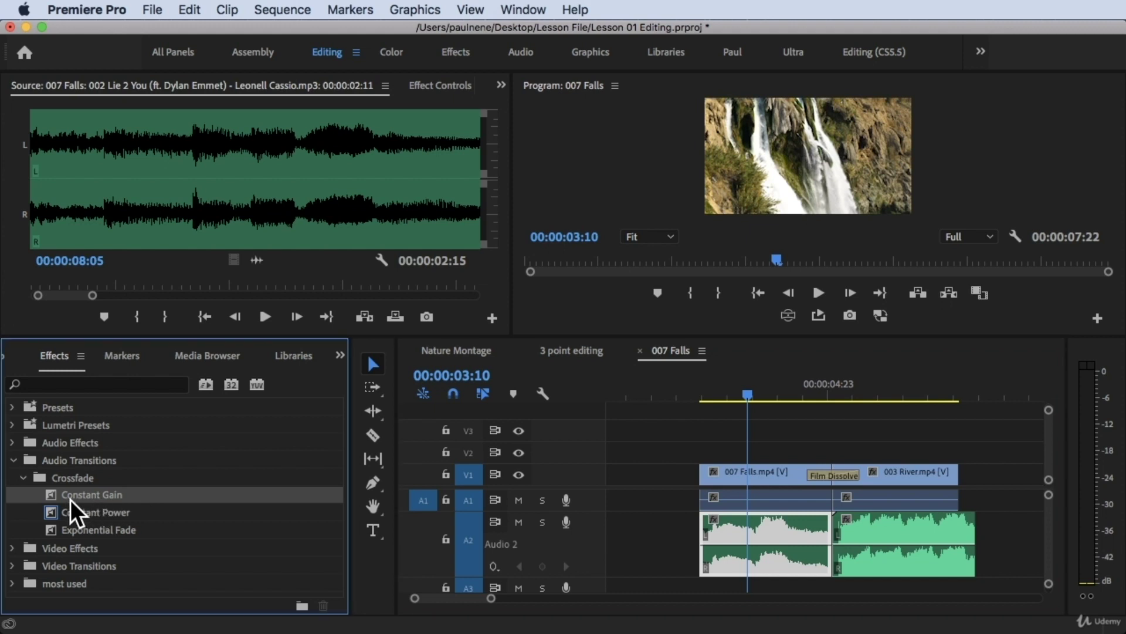
pyautogui.moveTo(70, 498); pyautogui.dragTo(701, 551)
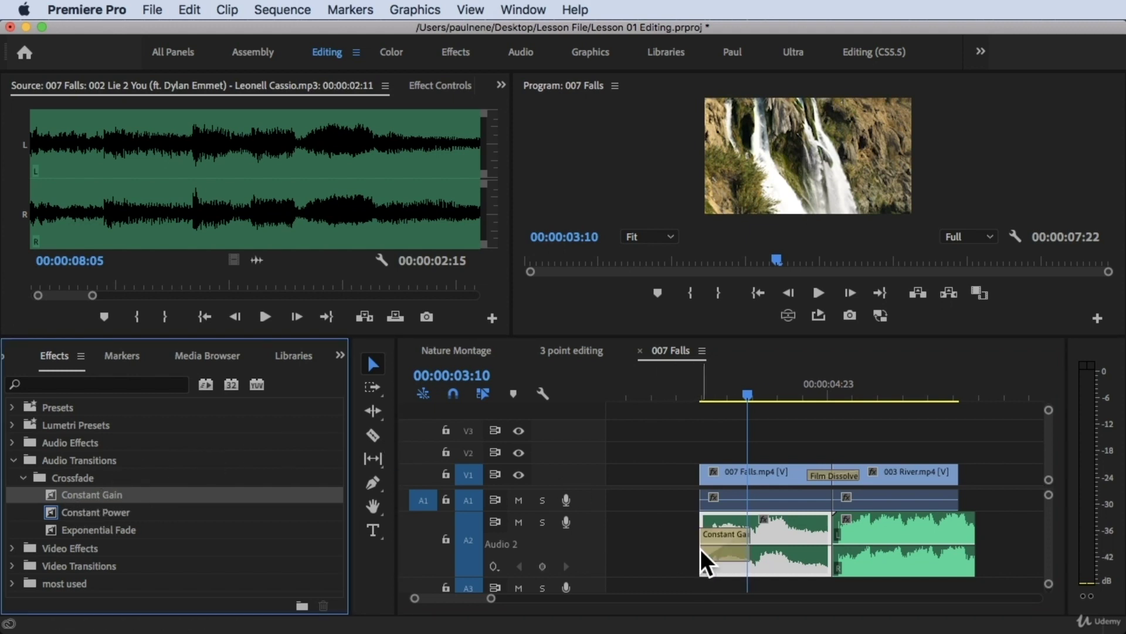
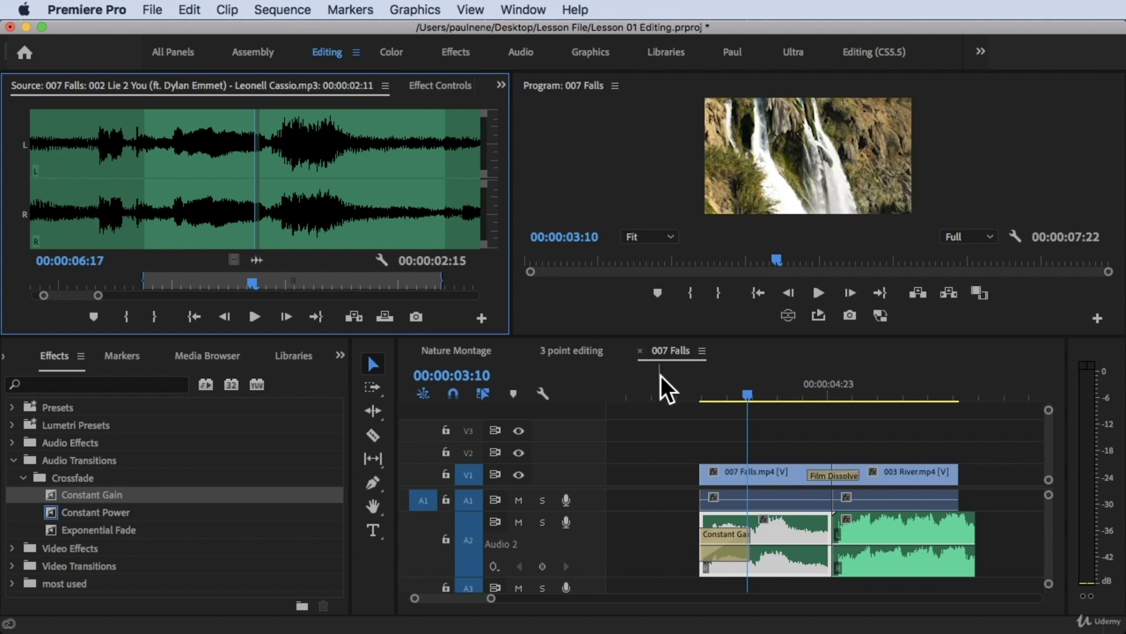
pyautogui.click(686, 388)
pyautogui.press('space')
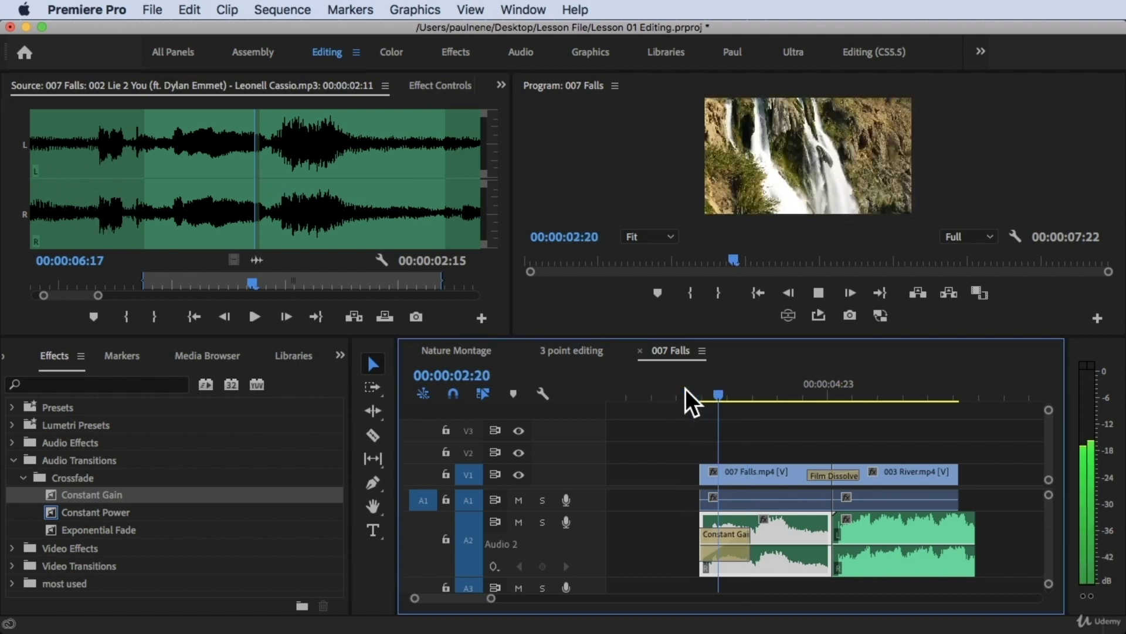
pyautogui.press('space')
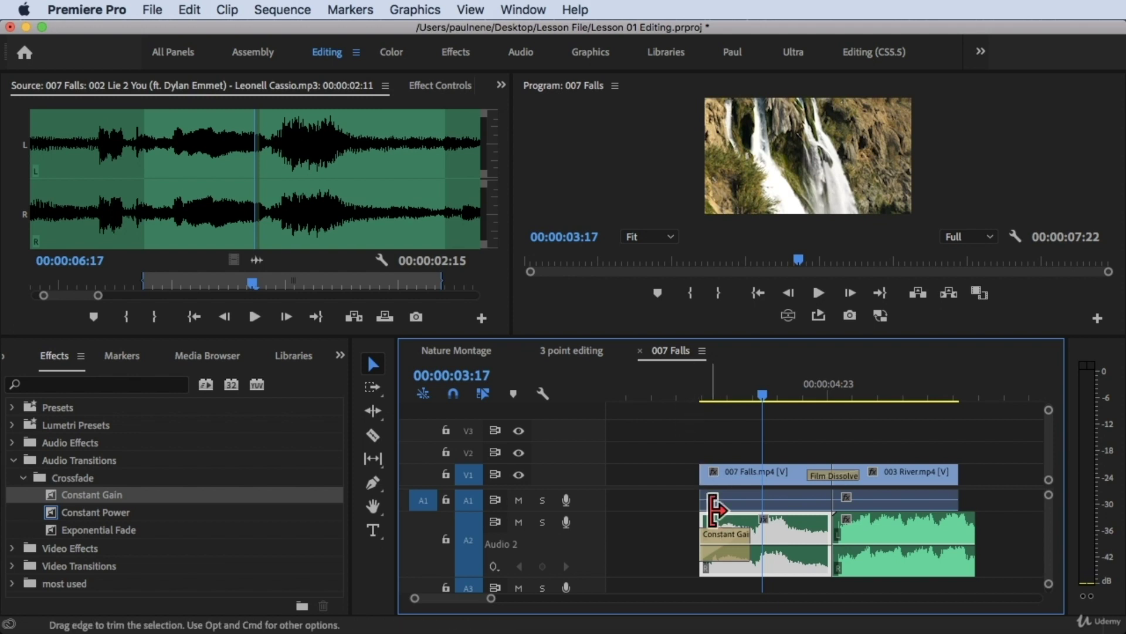
# - Lengthen the Constant Gain fade at the first song's start to end just past 00:00:04:00
pyautogui.scroll(2, 715, 510)
pyautogui.click(748, 553)
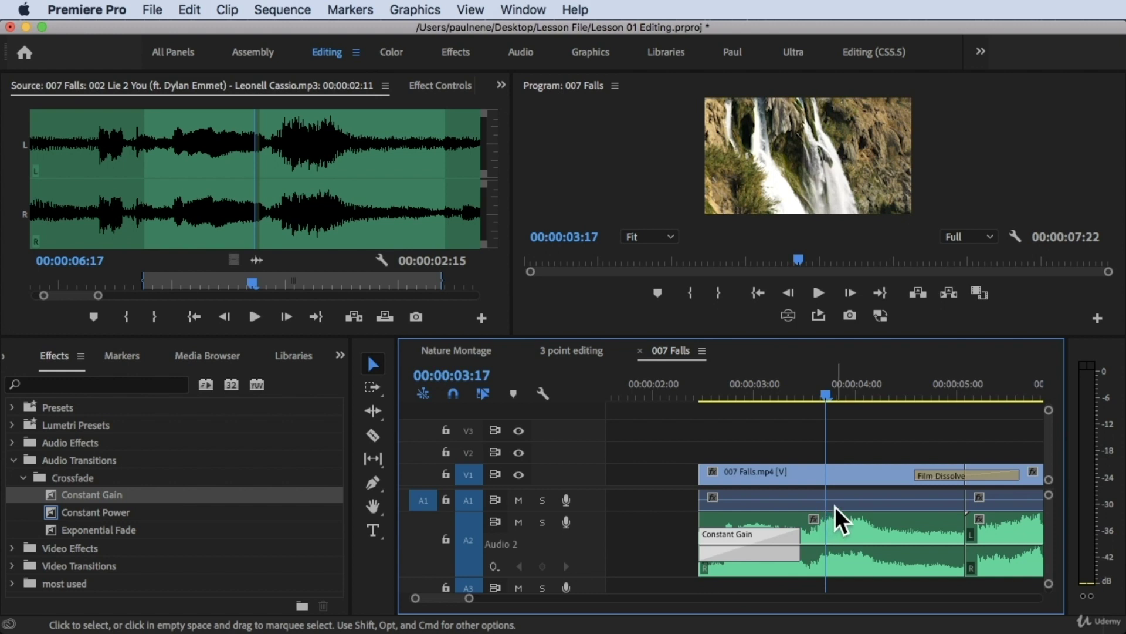
pyautogui.click(754, 557)
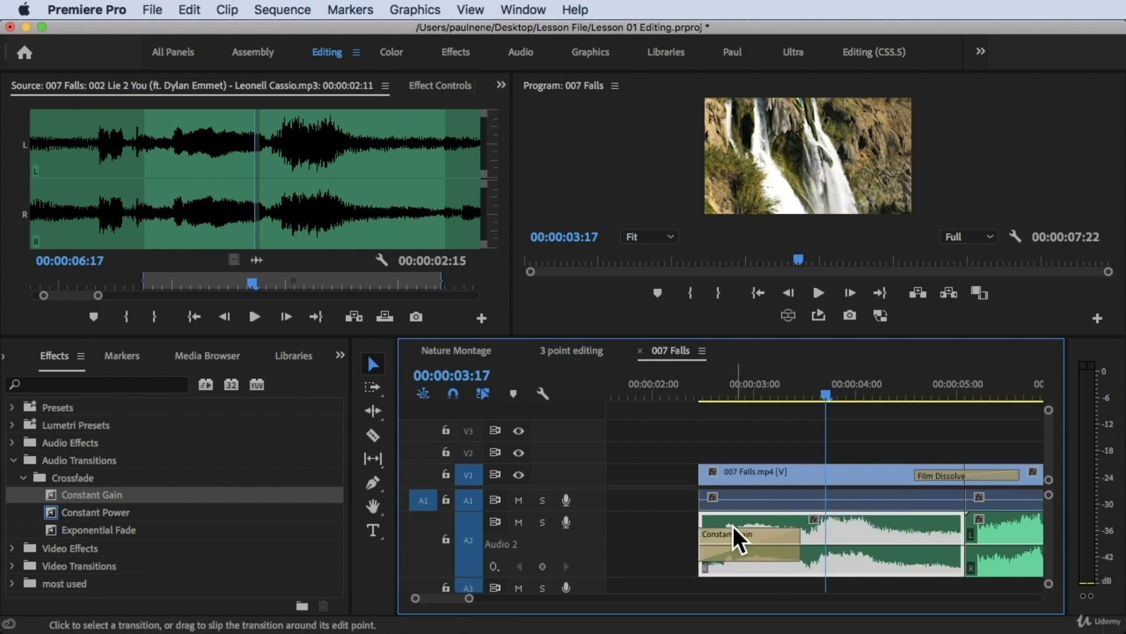
pyautogui.moveTo(800, 538); pyautogui.dragTo(874, 542)
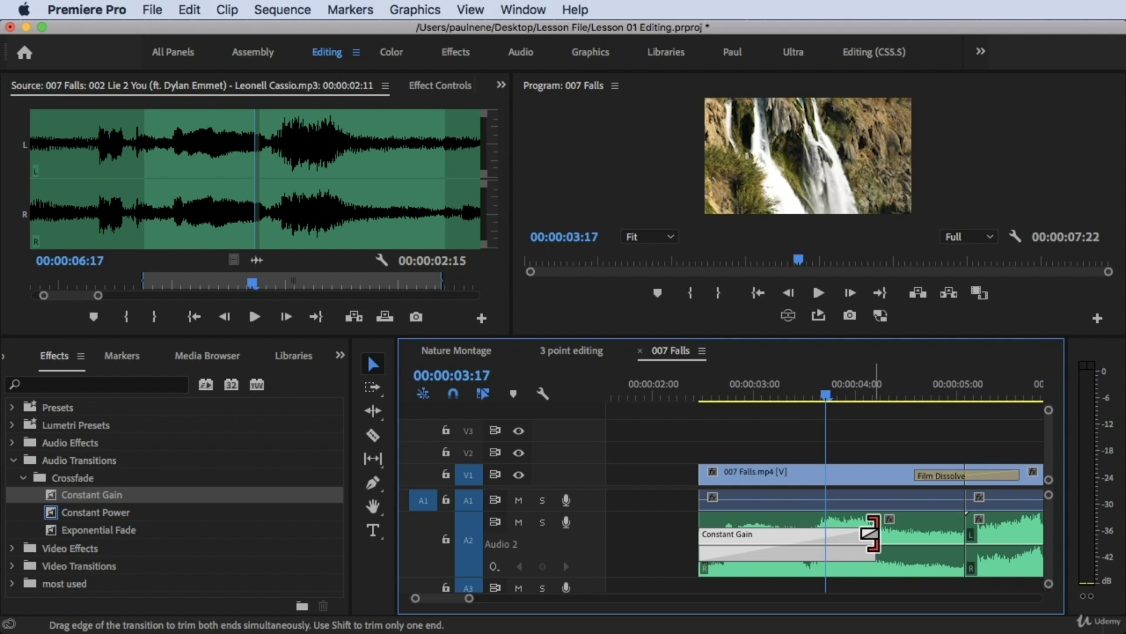
# - Shorten the Constant Gain fade to a small fraction of a second and play the start of the first song
pyautogui.moveTo(874, 532); pyautogui.dragTo(719, 531)
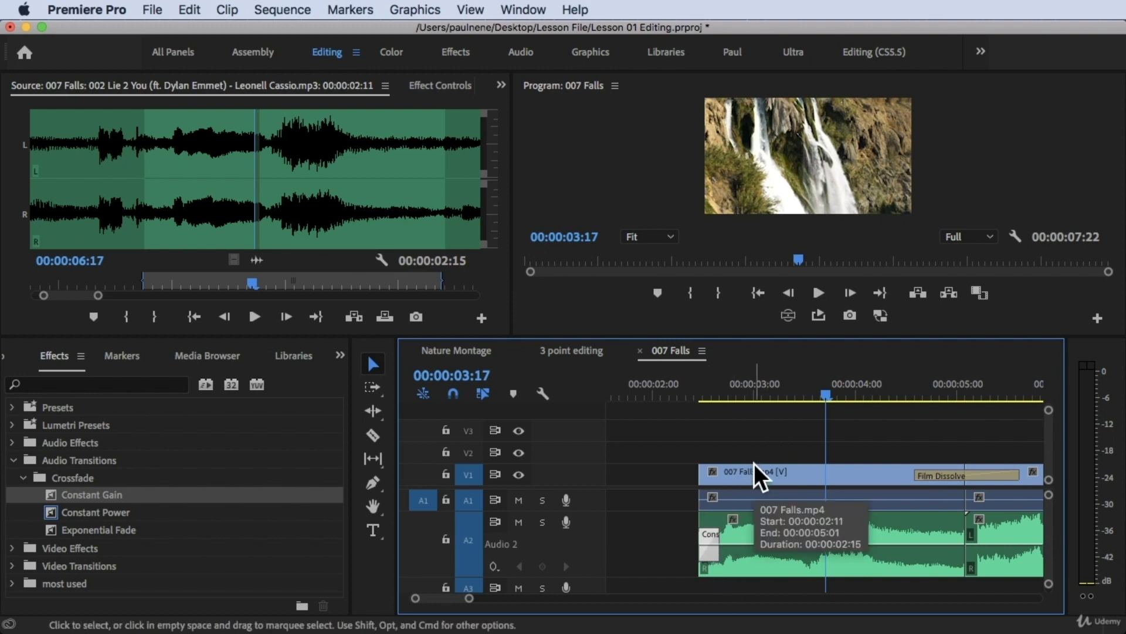
pyautogui.click(658, 388)
pyautogui.press('space')
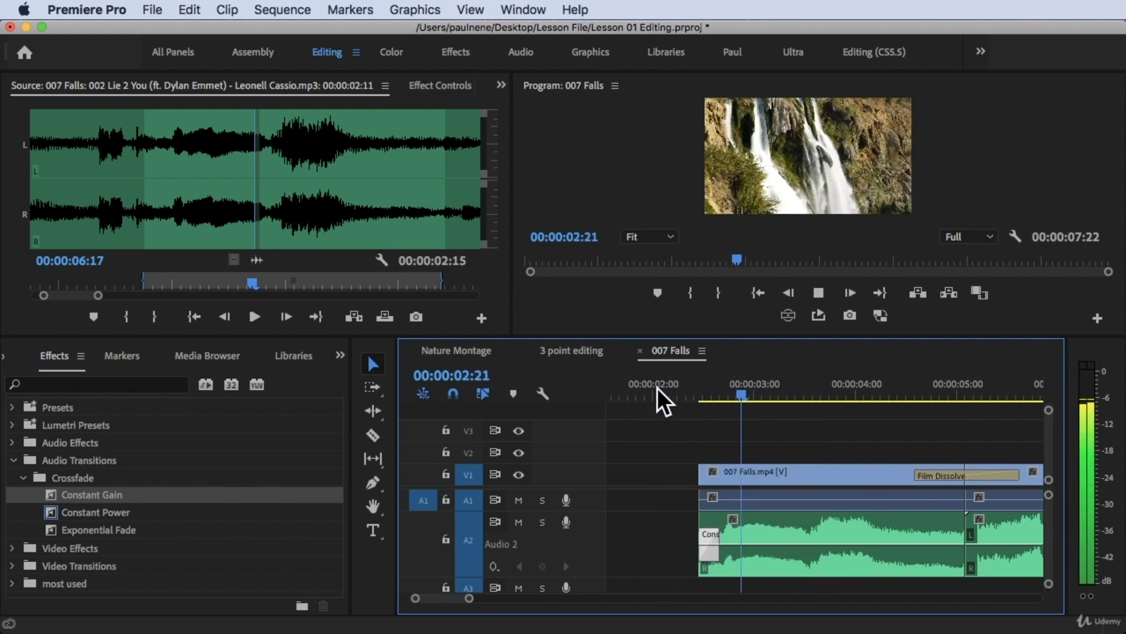
pyautogui.press('space')
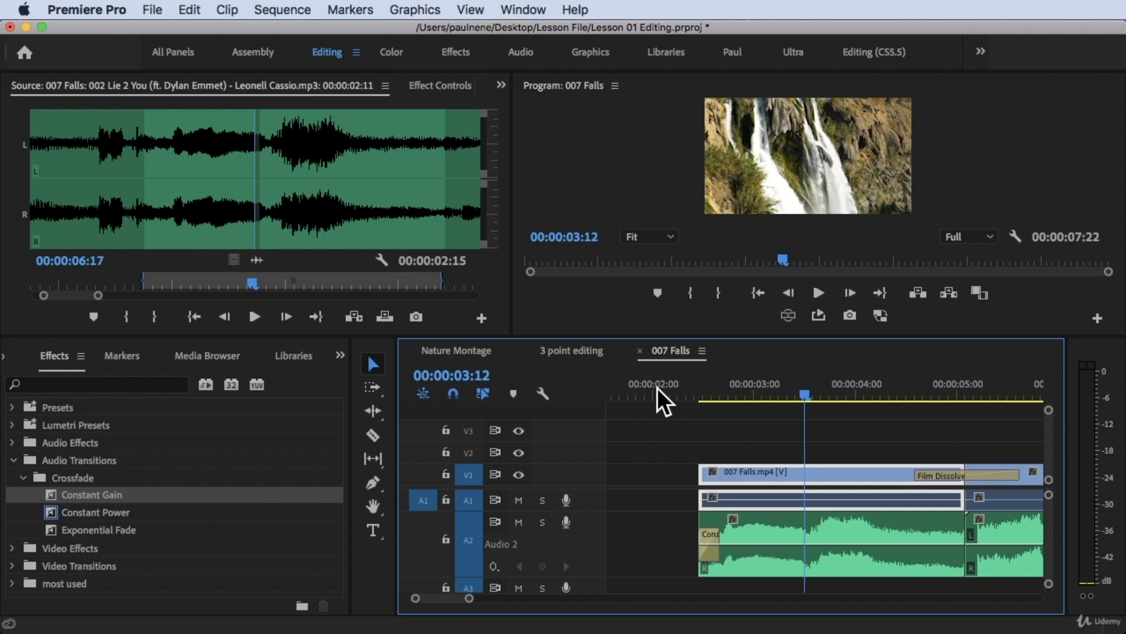
# - Lengthen the Constant Gain fade at the first song's start to end at about 00:00:04:12 and play the fade-in
pyautogui.click(712, 546)
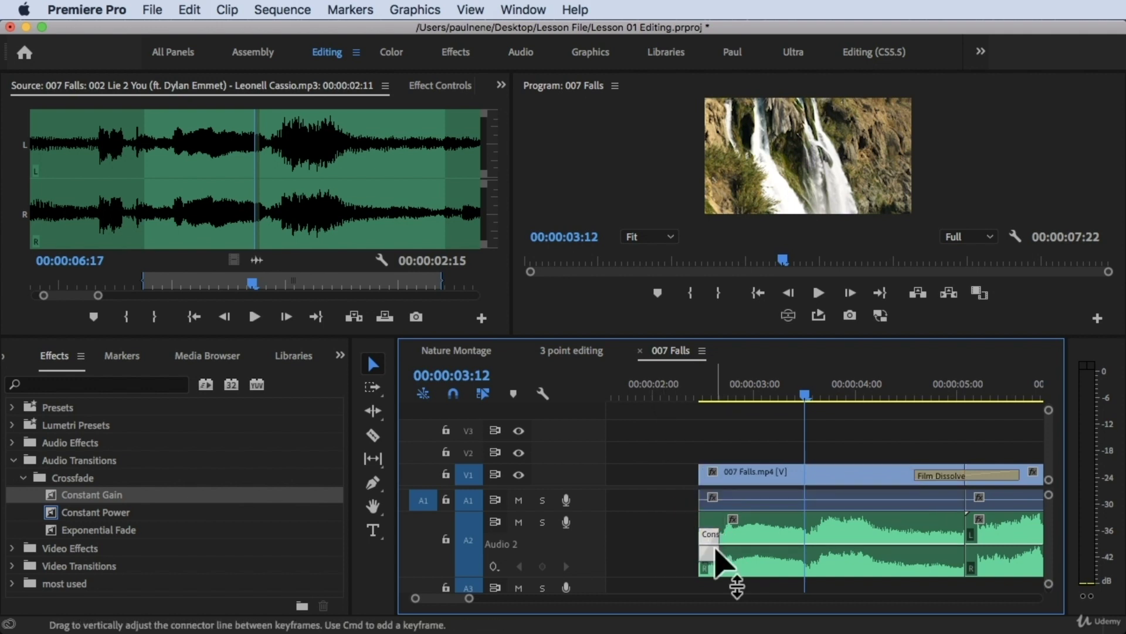
pyautogui.moveTo(720, 537); pyautogui.dragTo(910, 535)
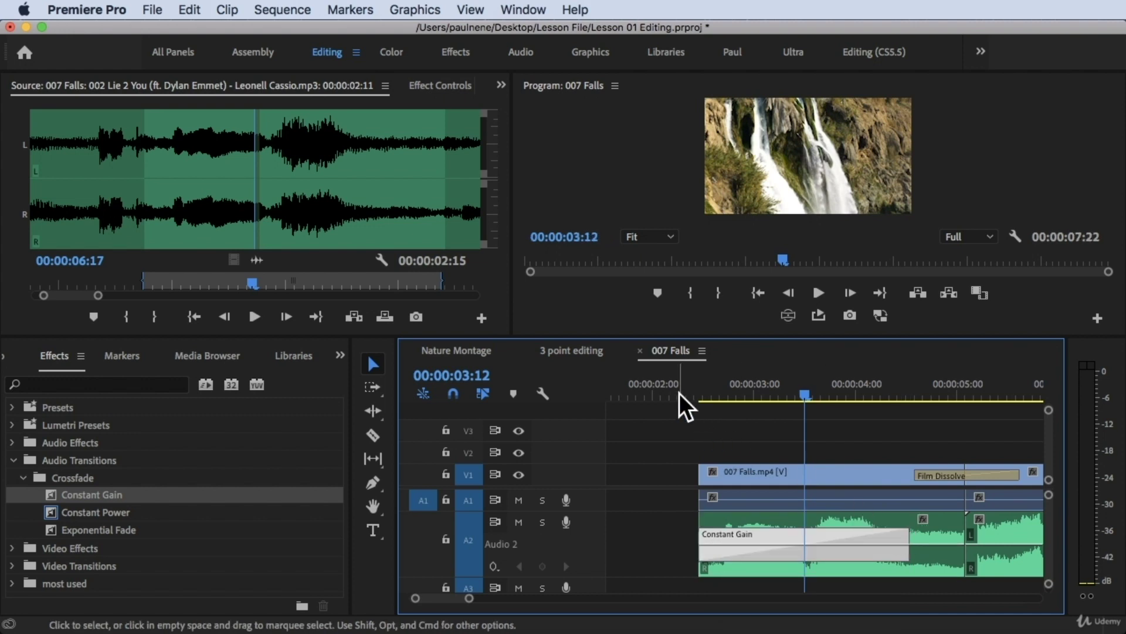
pyautogui.click(672, 381)
pyautogui.press('space')
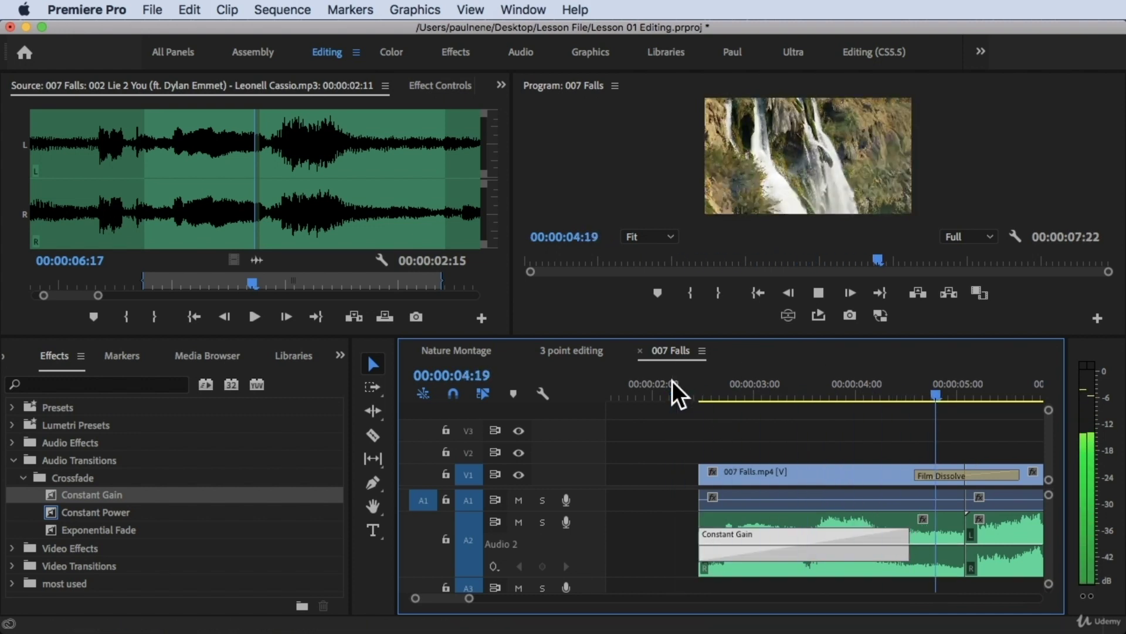
pyautogui.press('space')
pyautogui.press('d')
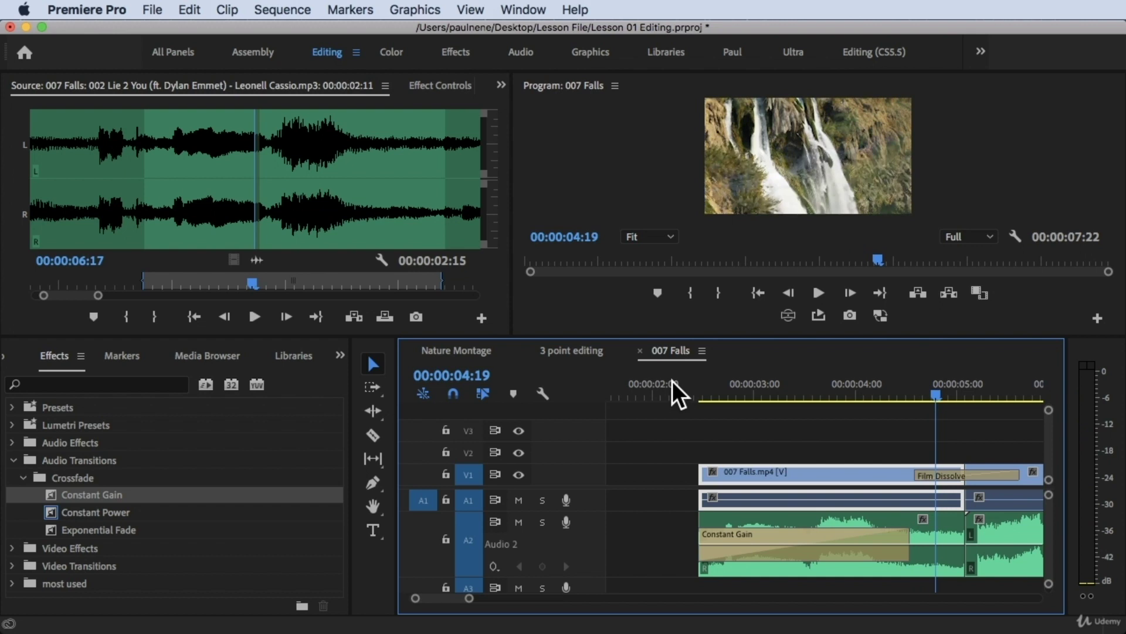
# - Raise the system volume and replay the long Constant Gain fade-in from about 00:00:02:02
pyautogui.press('XF86AudioRaiseVolume')
pyautogui.press('XF86AudioRaiseVolume')
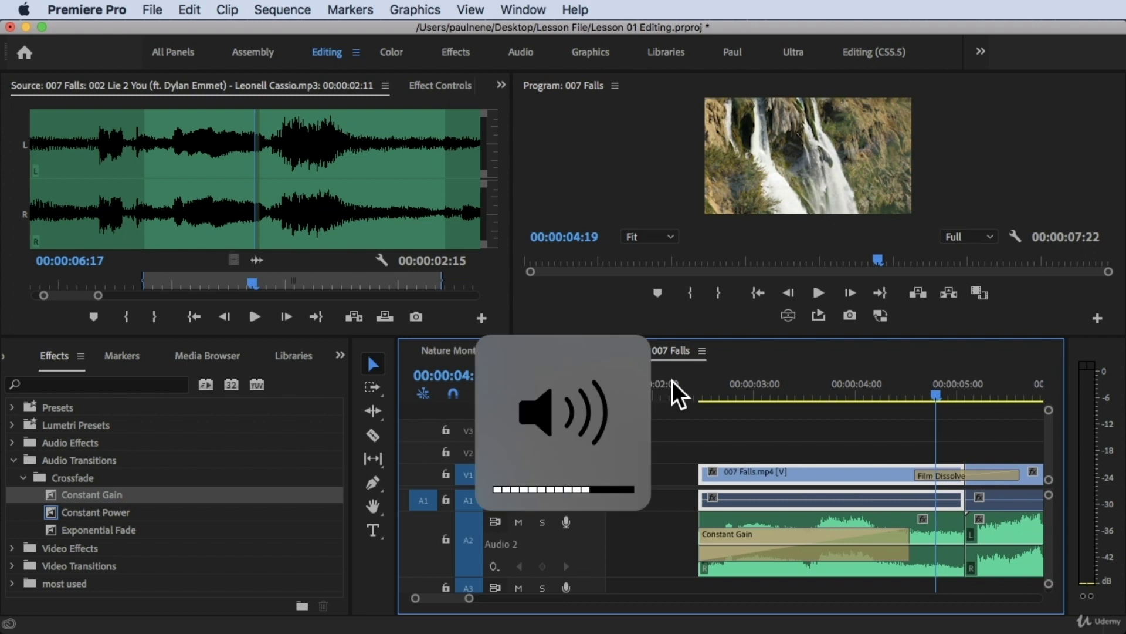
pyautogui.click(662, 387)
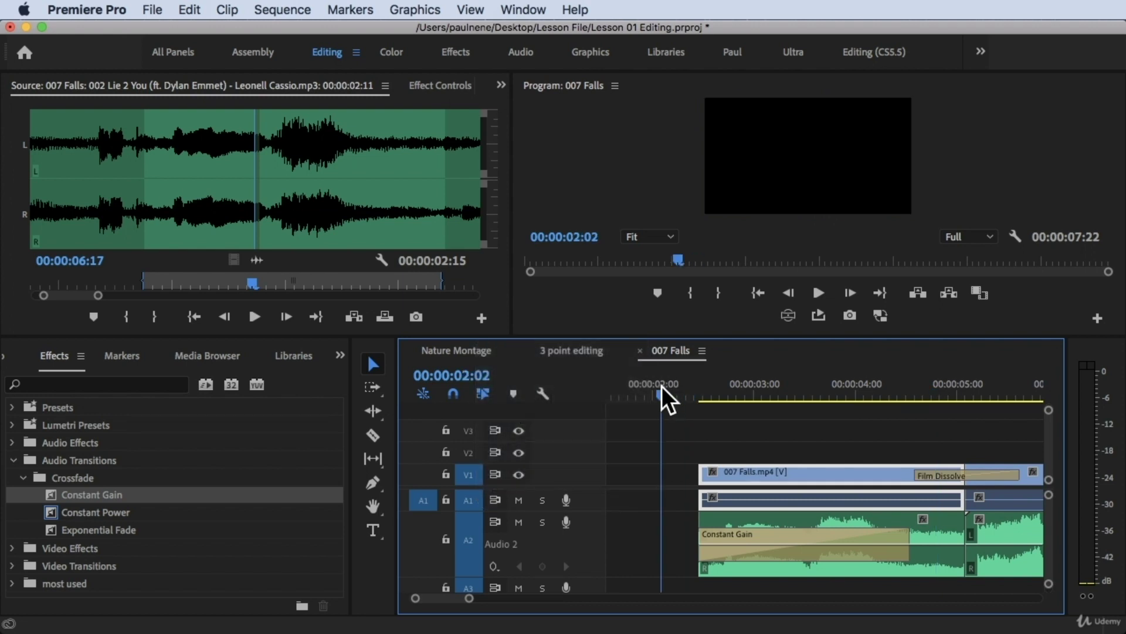
pyautogui.press('space')
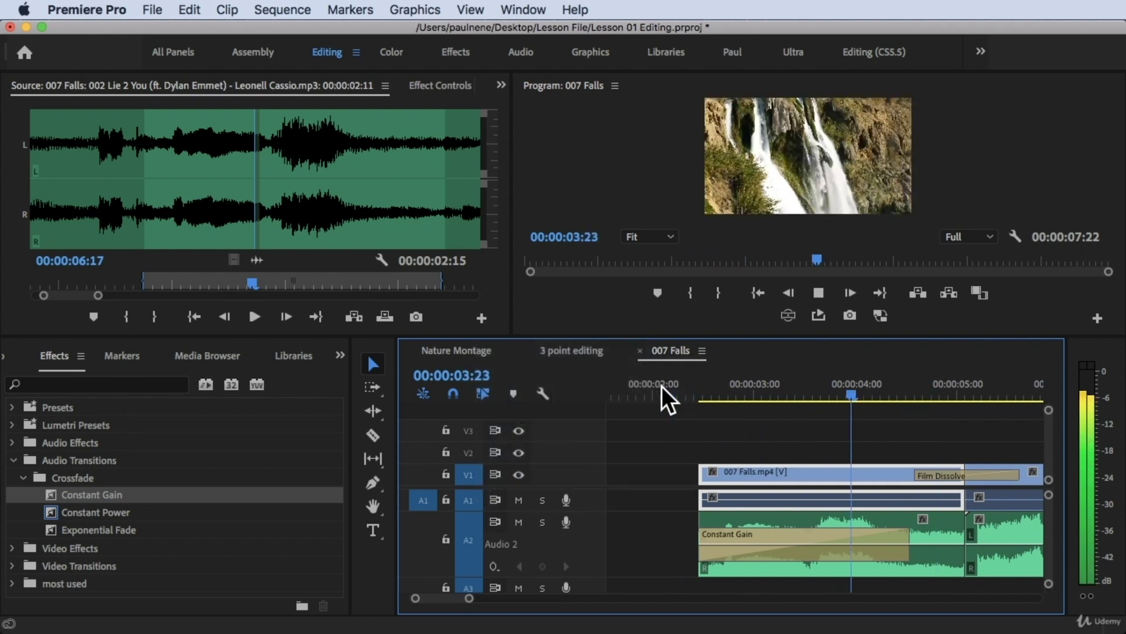
pyautogui.press('space')
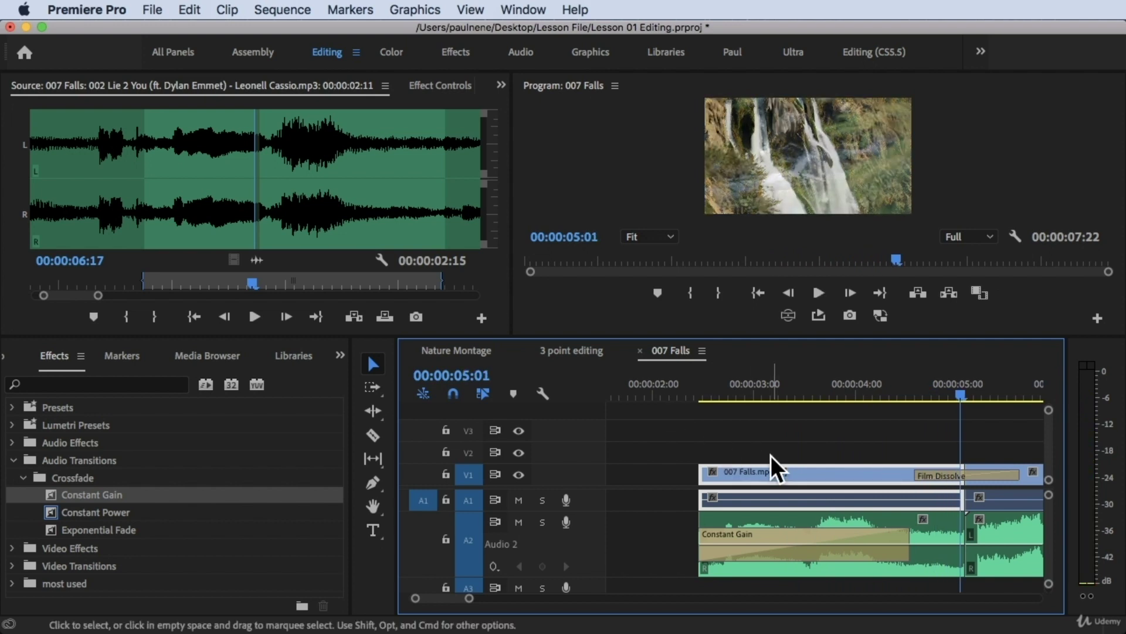
# - Shorten the Constant Gain fade at the first song's start to end just past 00:00:03:00
pyautogui.click(770, 550)
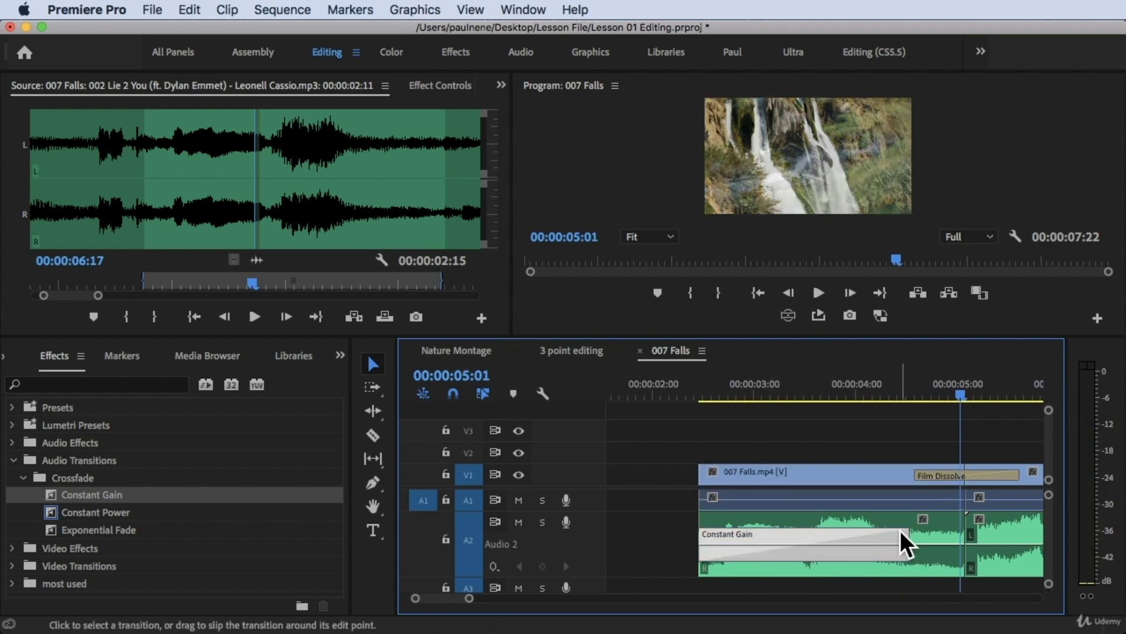
pyautogui.moveTo(901, 535); pyautogui.dragTo(769, 534)
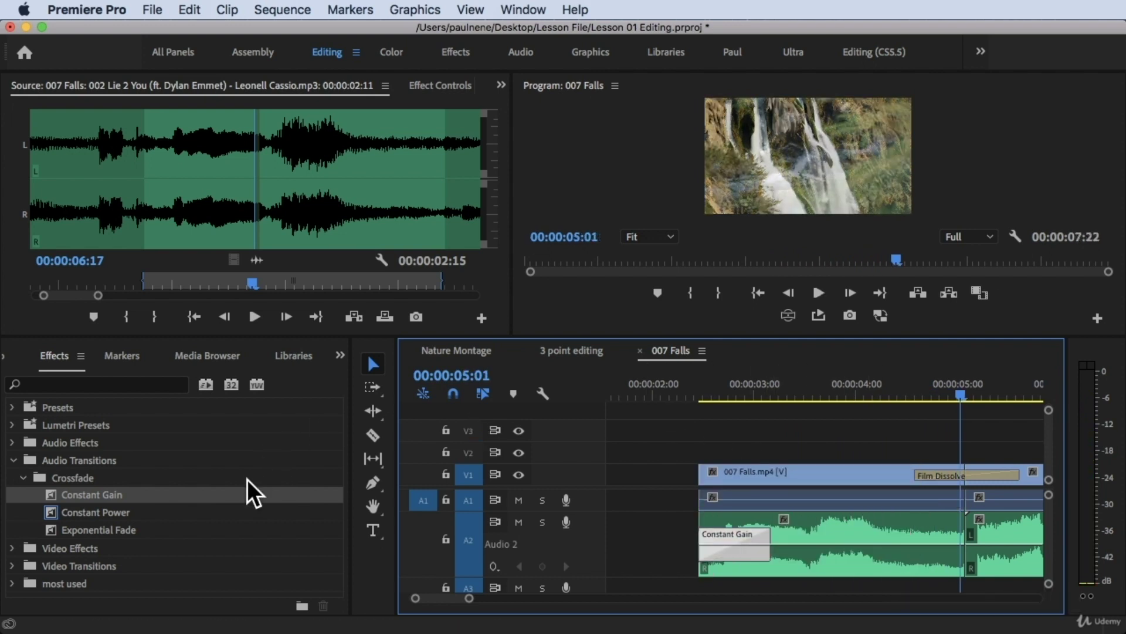
# - Play the end of the second song on Audio 2 from 00:00:06:04 to hear its ending without a fade
pyautogui.click(91, 529)
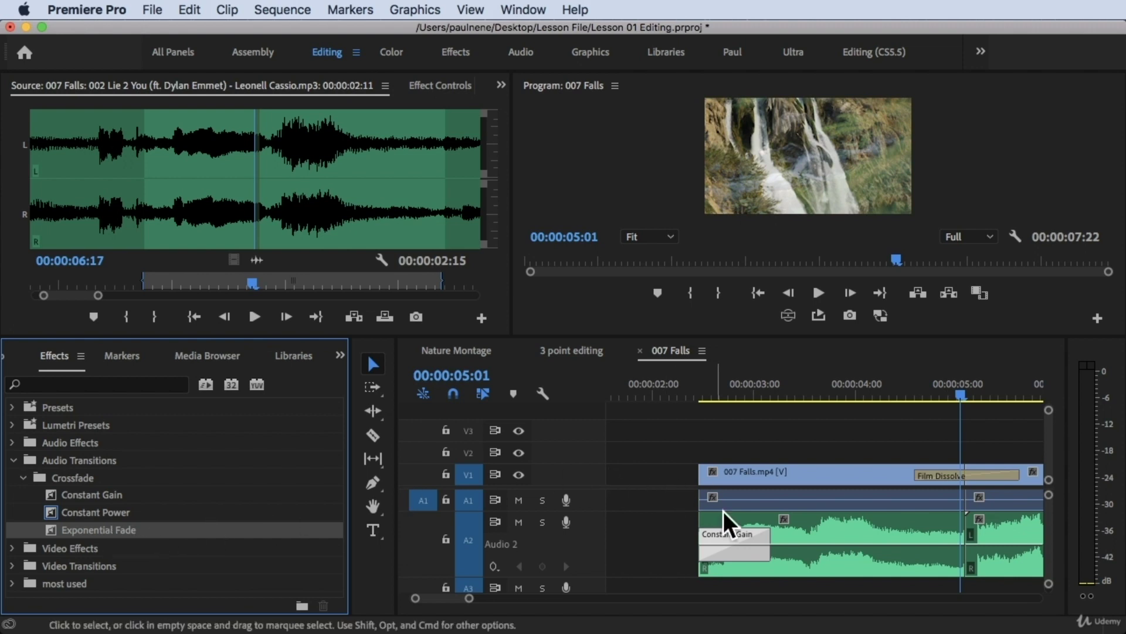
pyautogui.hscroll(10, 749, 526)
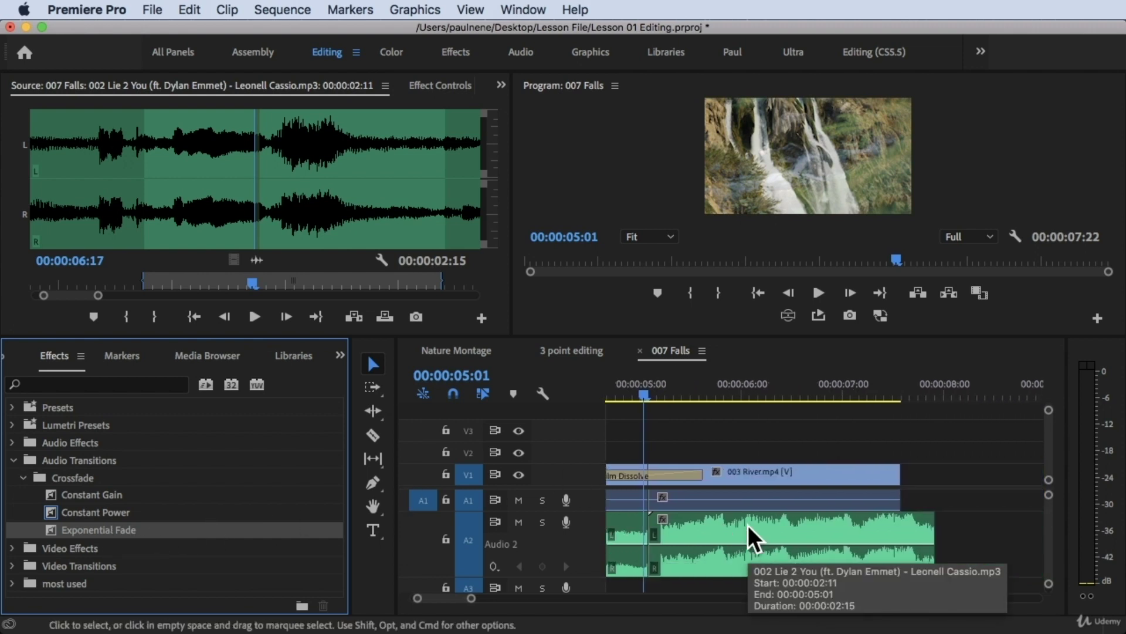
pyautogui.hscroll(1, 748, 525)
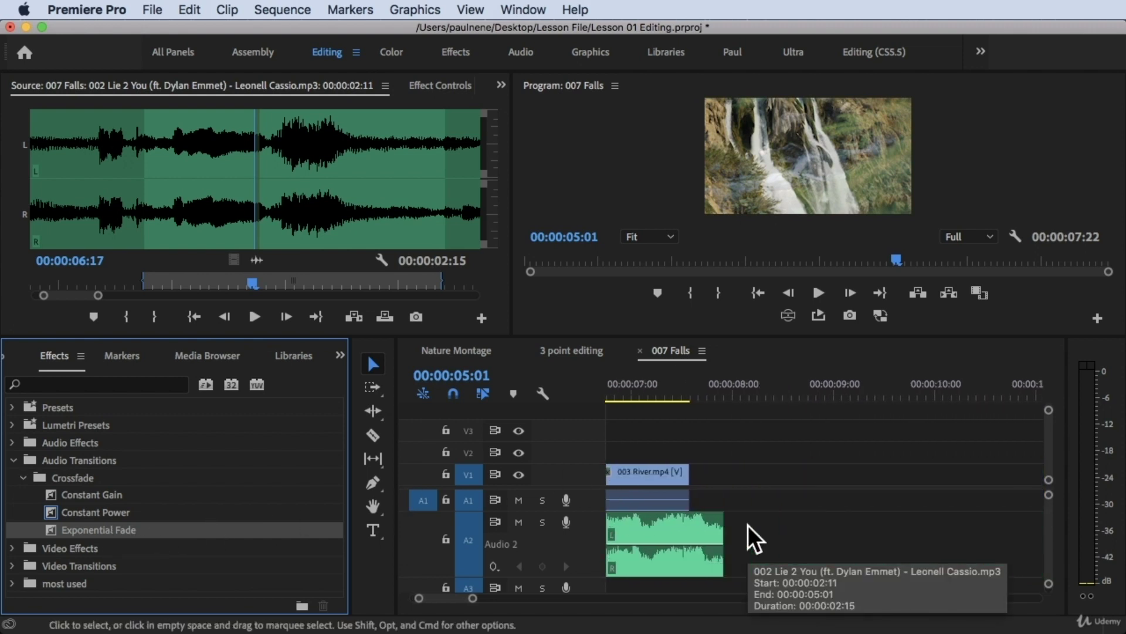
pyautogui.click(720, 533)
pyautogui.hscroll(-4, 739, 561)
pyautogui.scroll(-1, 739, 560)
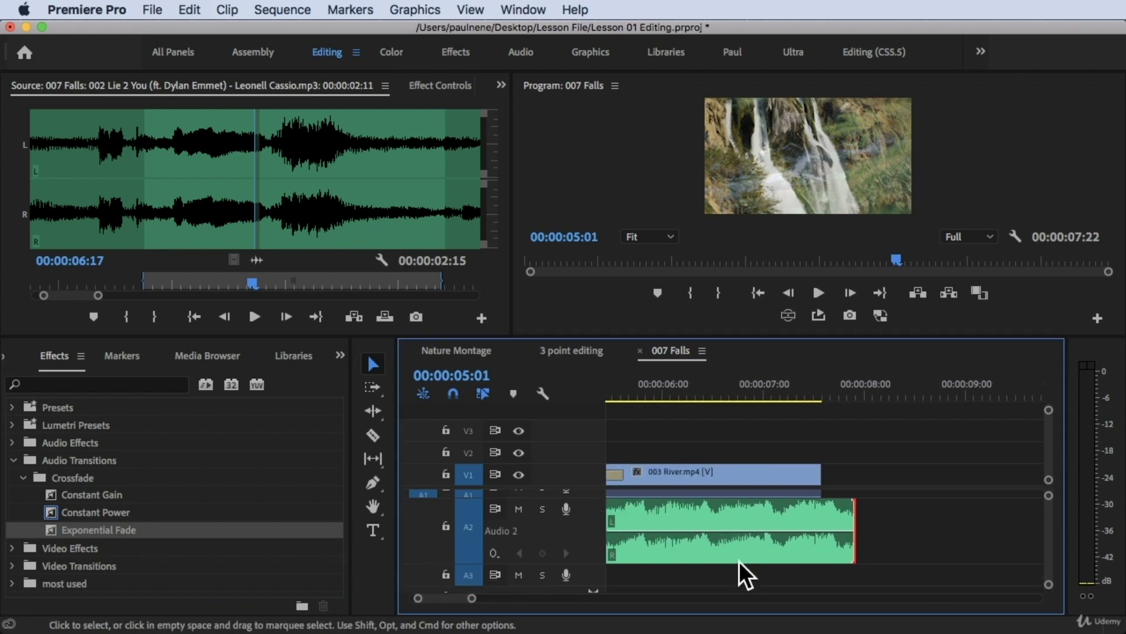
pyautogui.scroll(1, 739, 561)
pyautogui.click(680, 385)
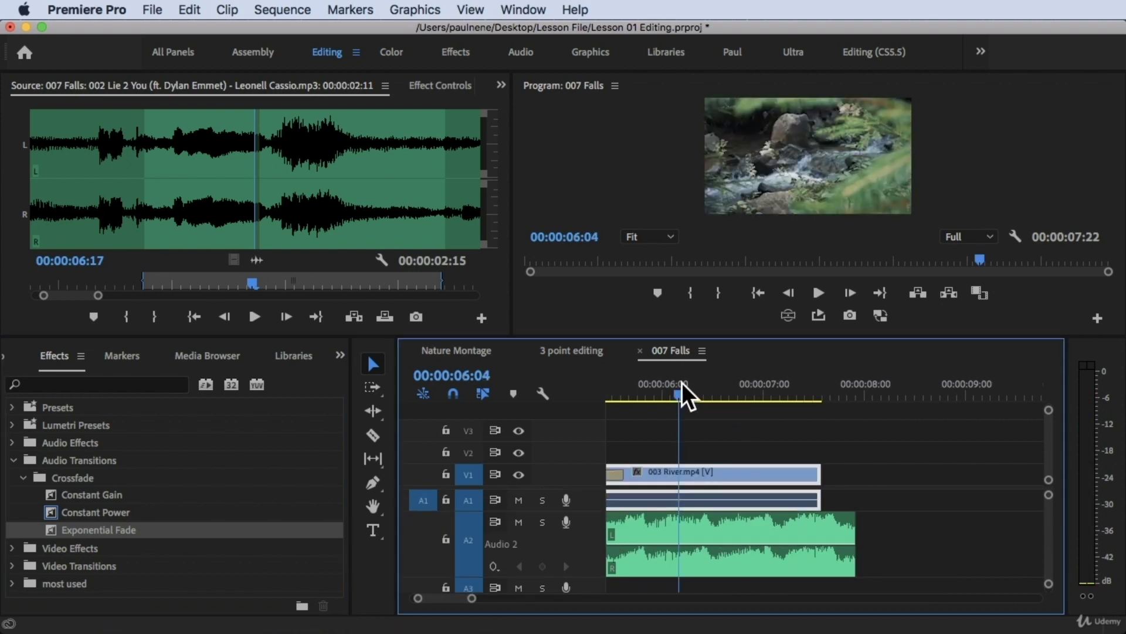
pyautogui.press('space')
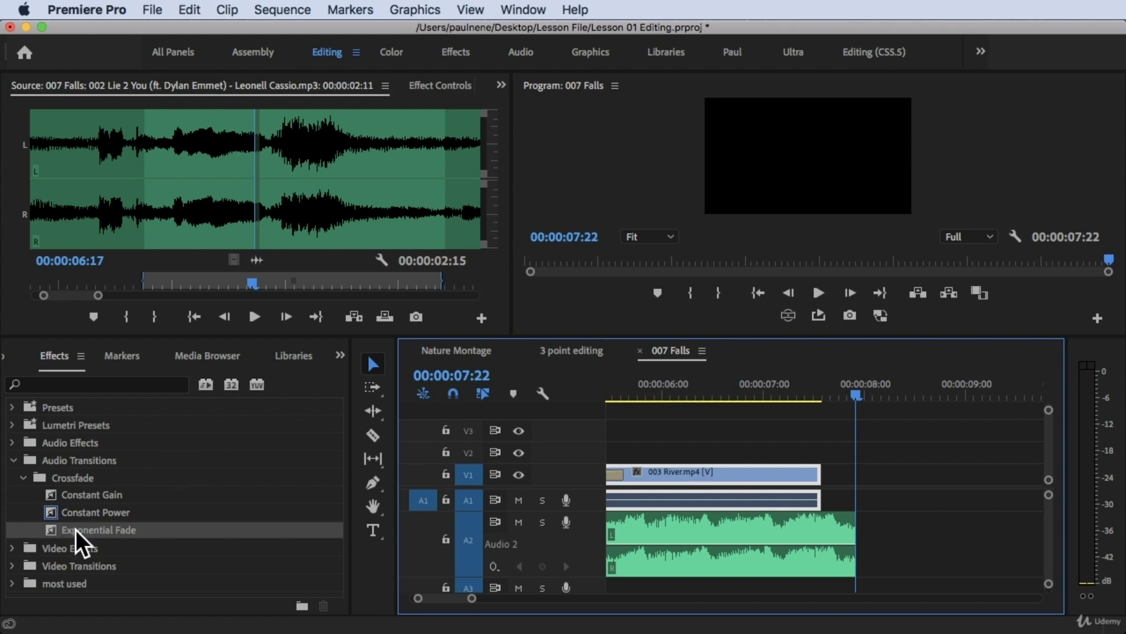
# - Apply the Exponential Fade crossfade to the end of the second song on Audio 2 and play the fade-out
pyautogui.moveTo(76, 530); pyautogui.dragTo(843, 536)
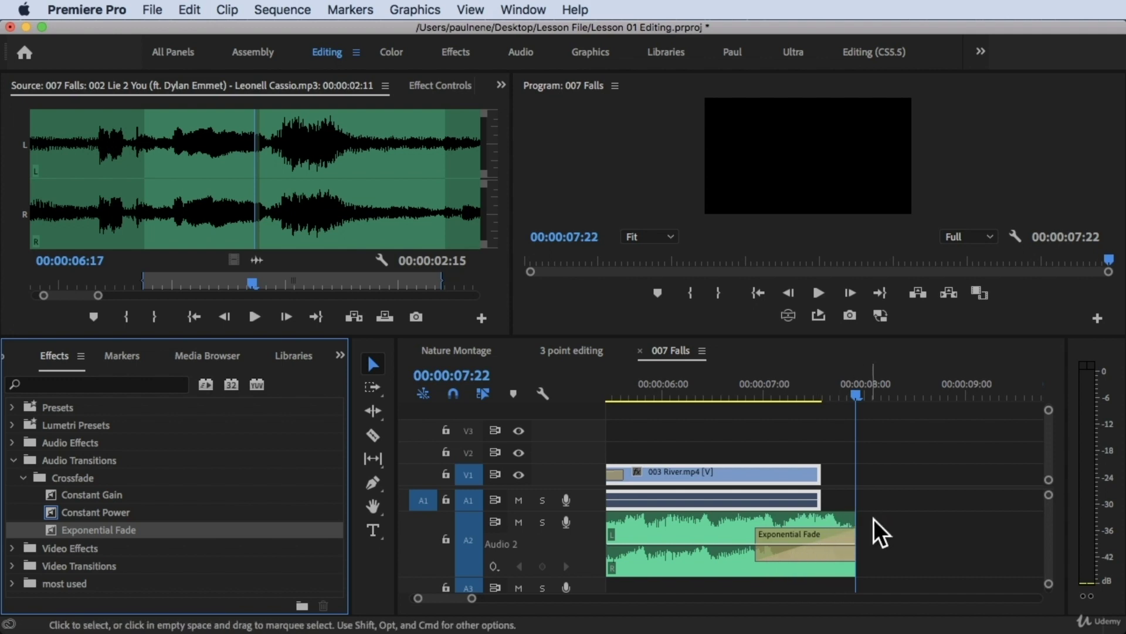
pyautogui.click(657, 387)
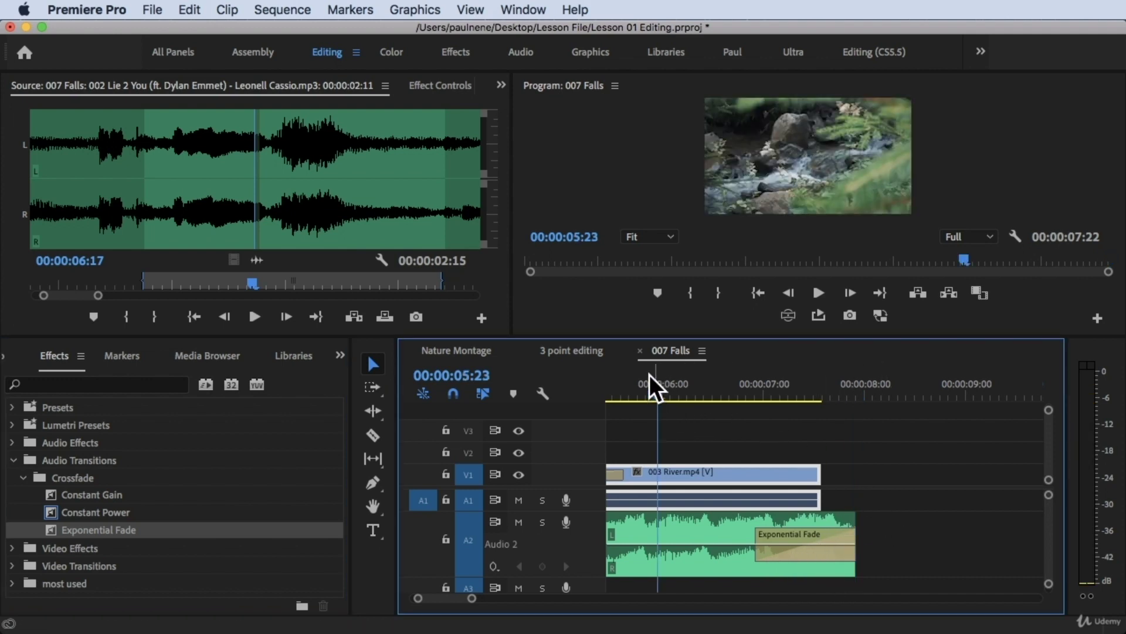
pyautogui.press('space')
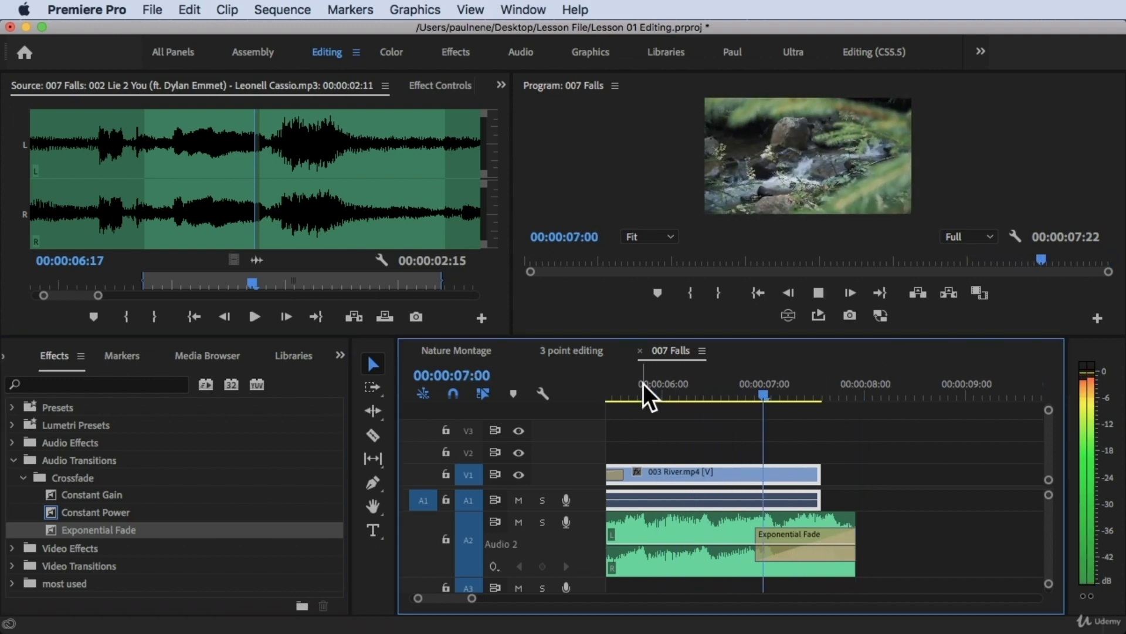
pyautogui.press('space')
pyautogui.press('space')
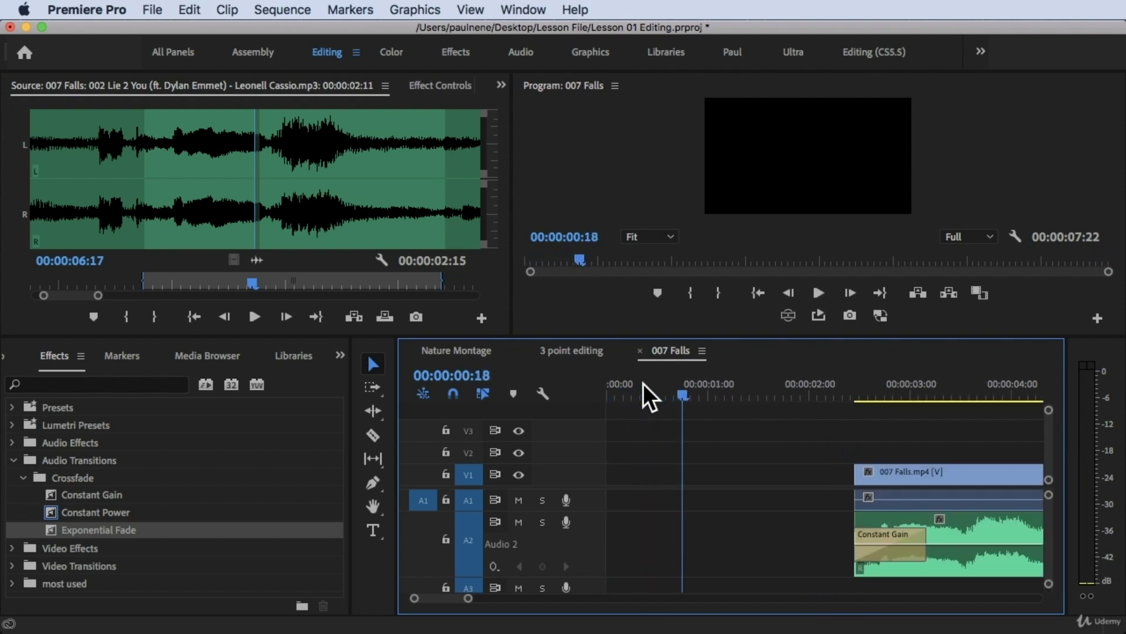
# - Shorten the Exponential Fade at the second song's end to start at about 00:00:07:15 and play the ending
pyautogui.scroll(-10, 796, 459)
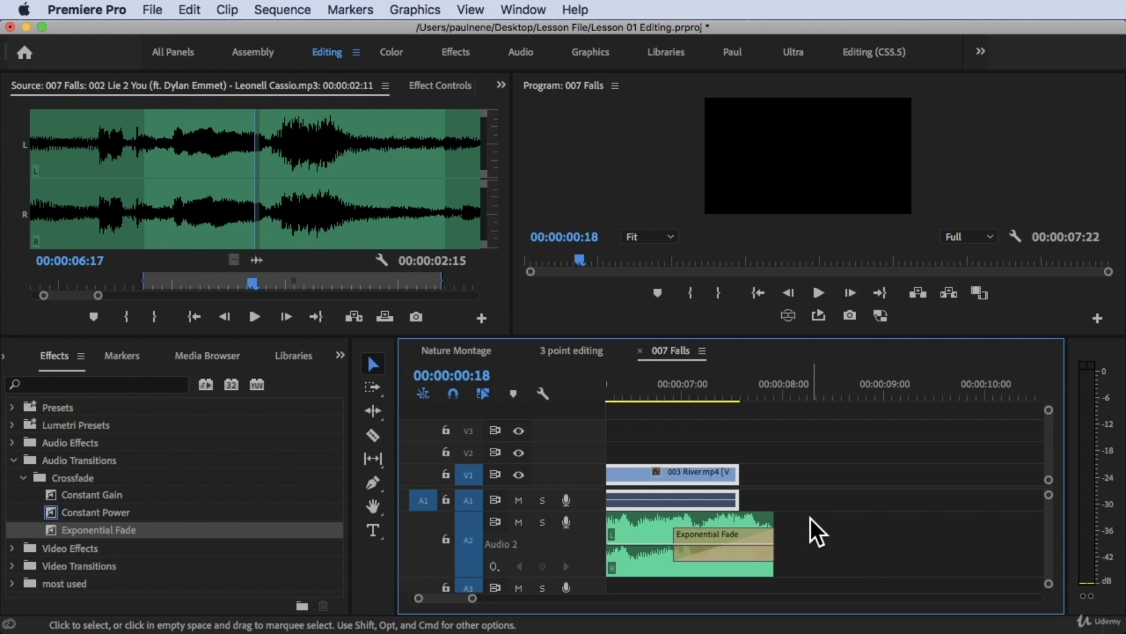
pyautogui.scroll(3, 812, 539)
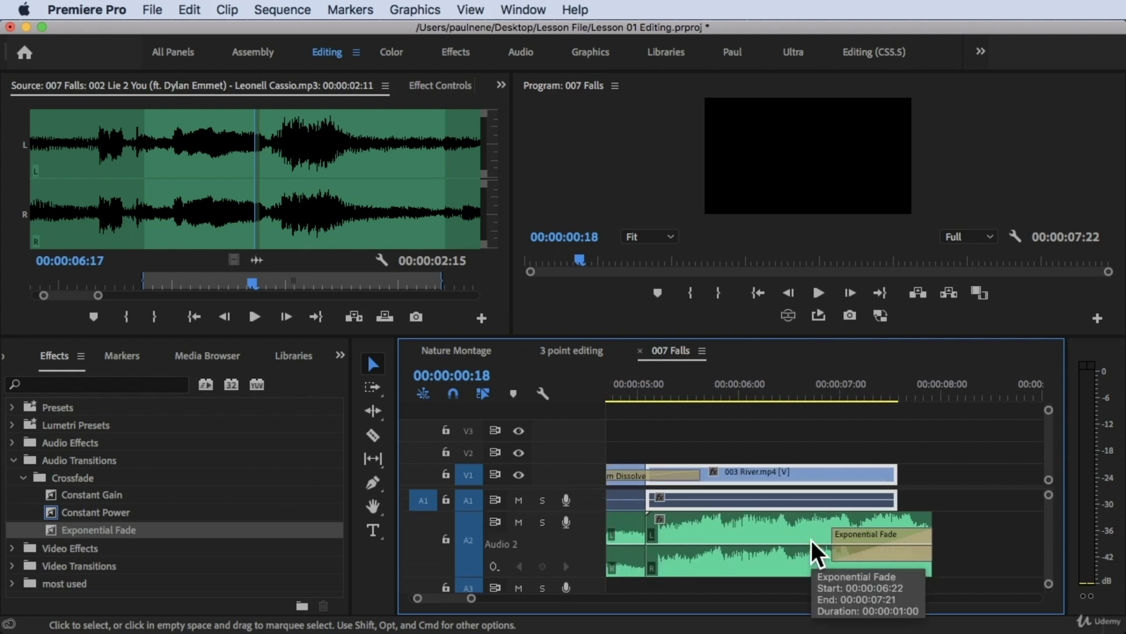
pyautogui.click(830, 551)
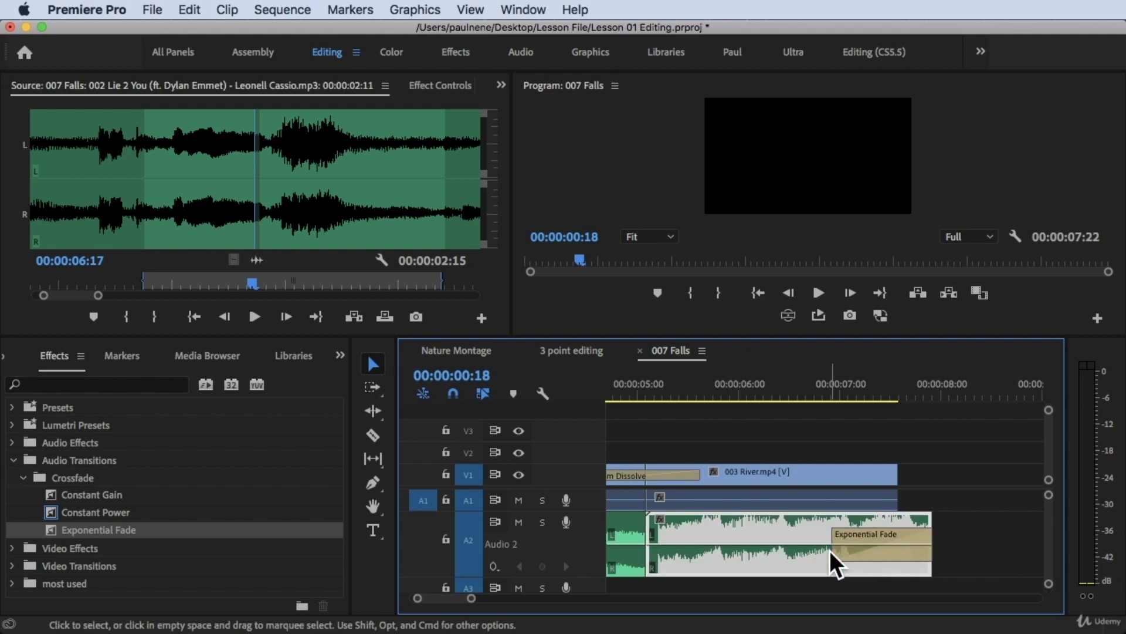
pyautogui.moveTo(830, 550); pyautogui.dragTo(898, 546)
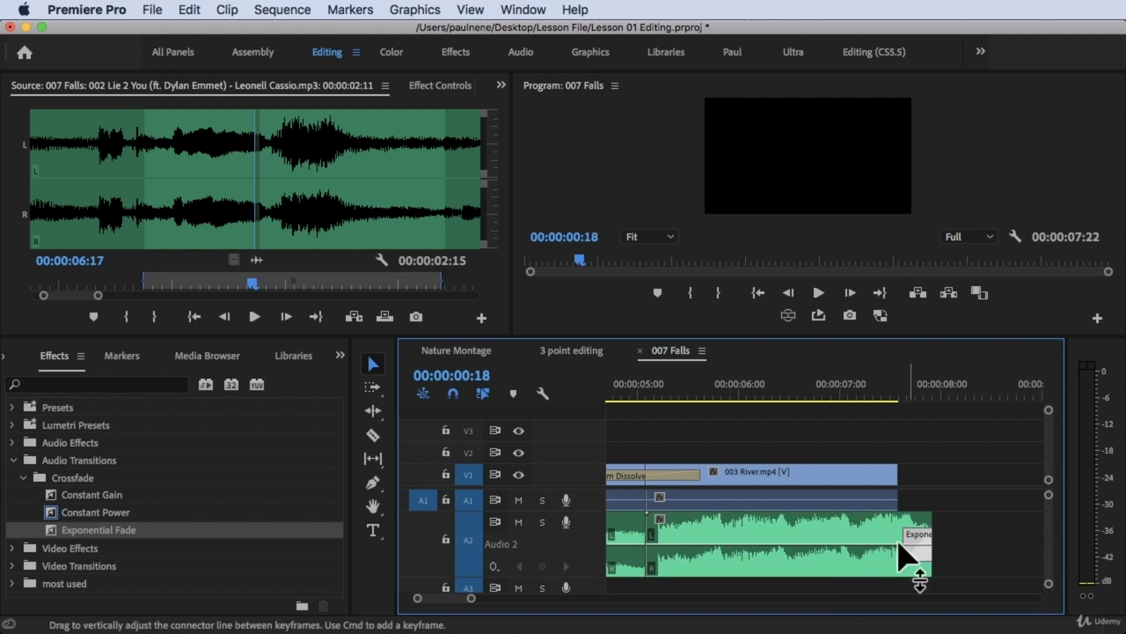
pyautogui.click(640, 379)
pyautogui.press('space')
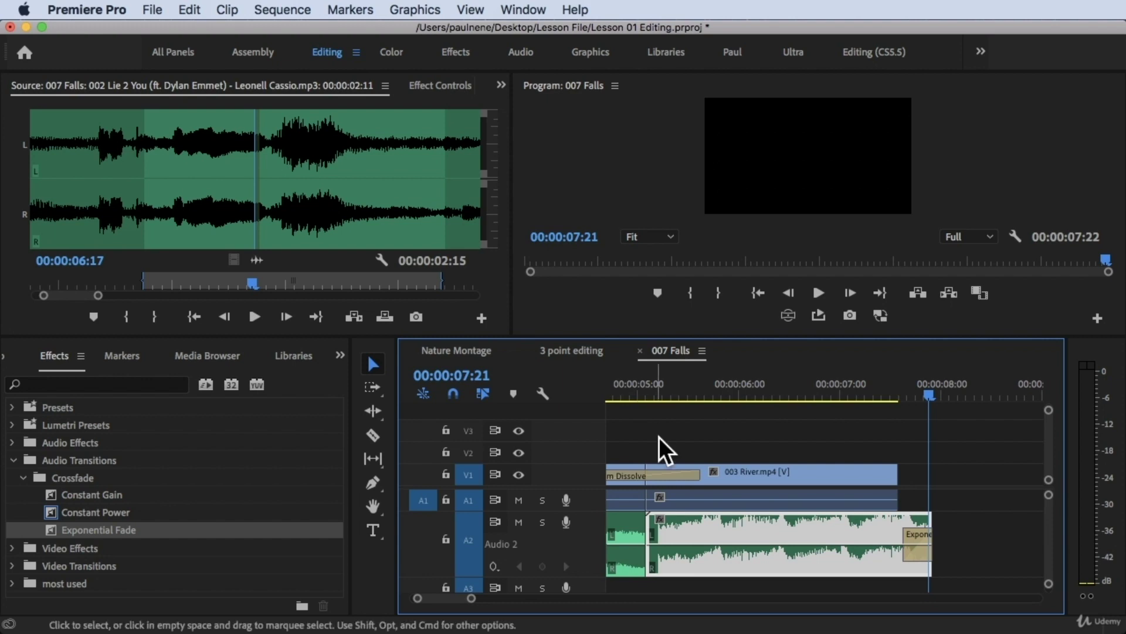
# - Lengthen the Exponential Fade at the second song's end to start at about 00:00:05:12 and play the fade-out
pyautogui.click(912, 555)
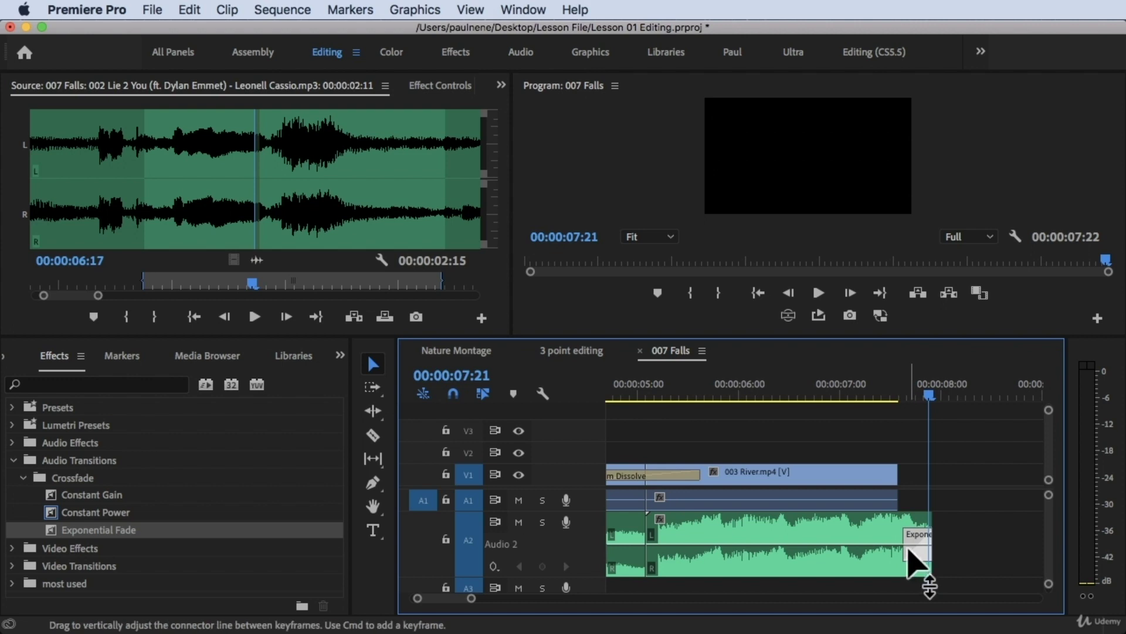
pyautogui.moveTo(906, 546); pyautogui.dragTo(701, 537)
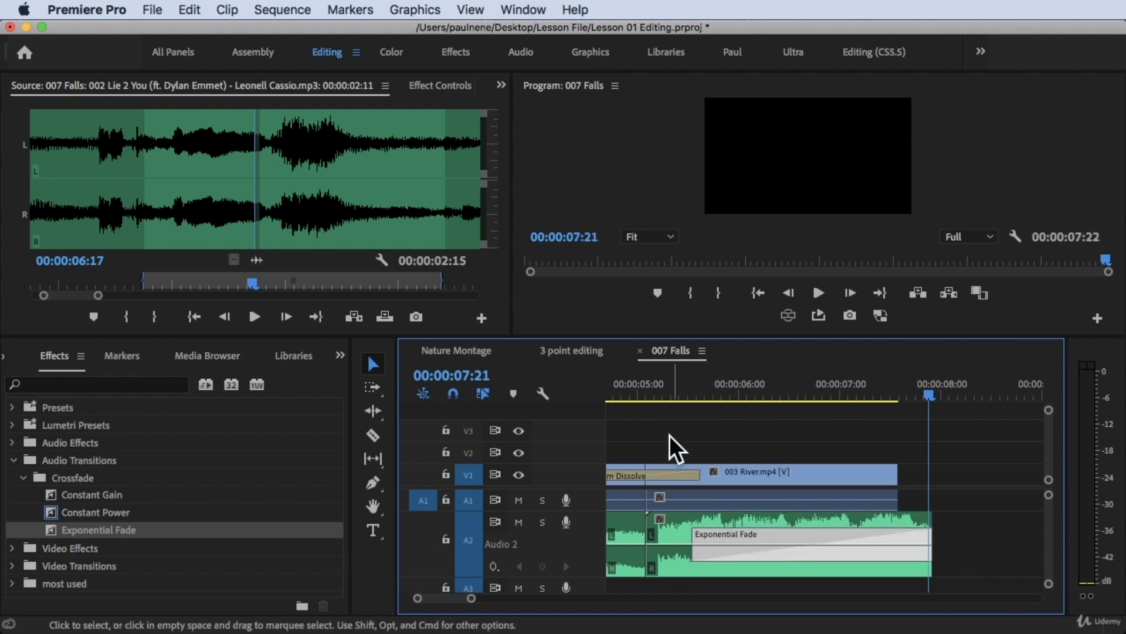
pyautogui.click(647, 372)
pyautogui.press('space')
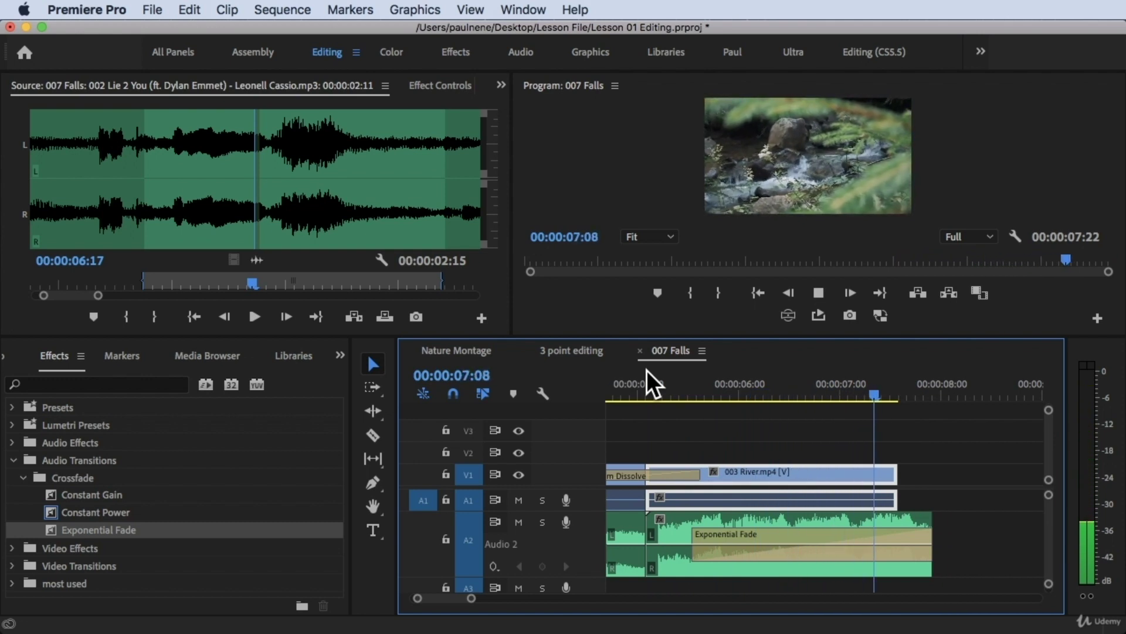
pyautogui.press('space')
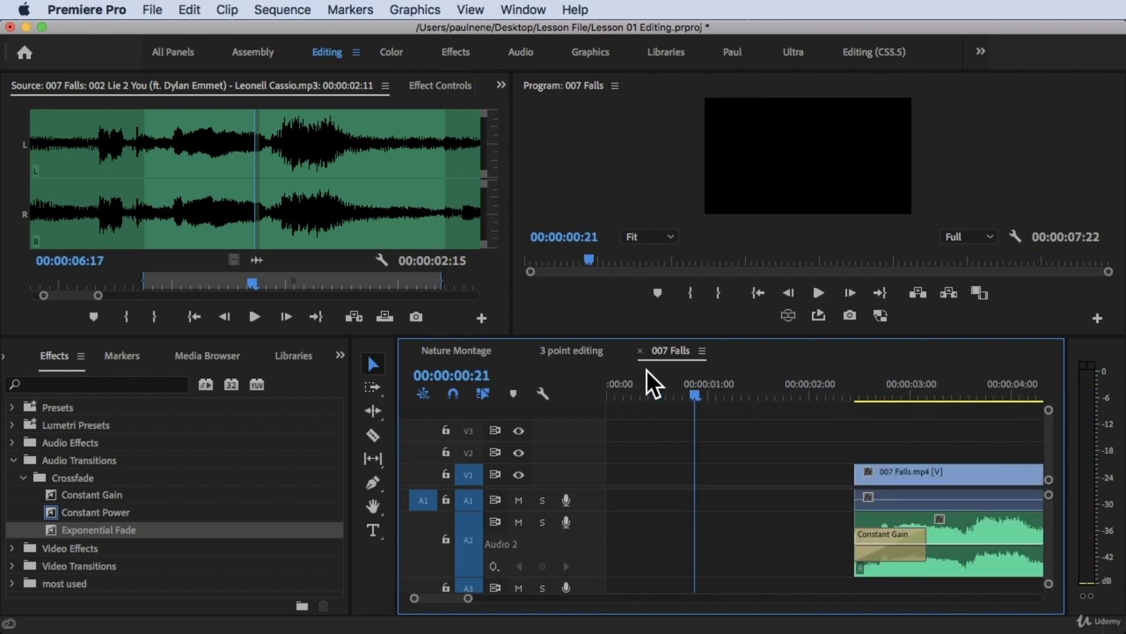
# - Extend the Exponential Fade slightly further to start at about 00:00:05:10 and play the second song's fade-out again
pyautogui.scroll(-6, 722, 446)
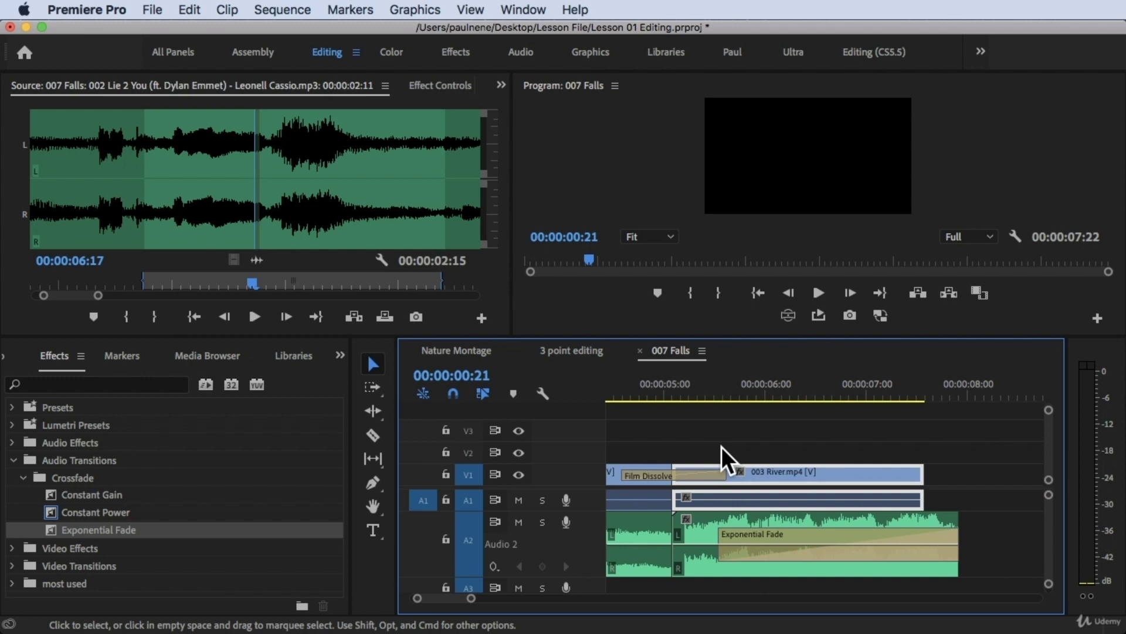
pyautogui.moveTo(720, 555)
pyautogui.mouseDown()
pyautogui.moveTo(706, 553)
pyautogui.moveTo(778, 551)
pyautogui.moveTo(707, 552)
pyautogui.mouseUp()
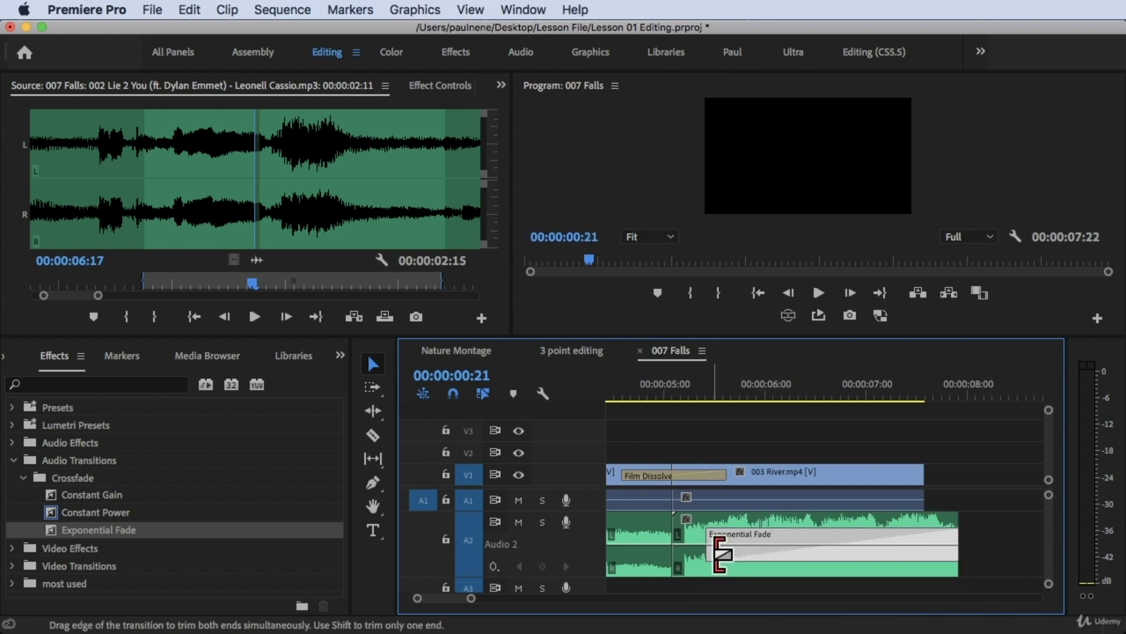
pyautogui.click(707, 552)
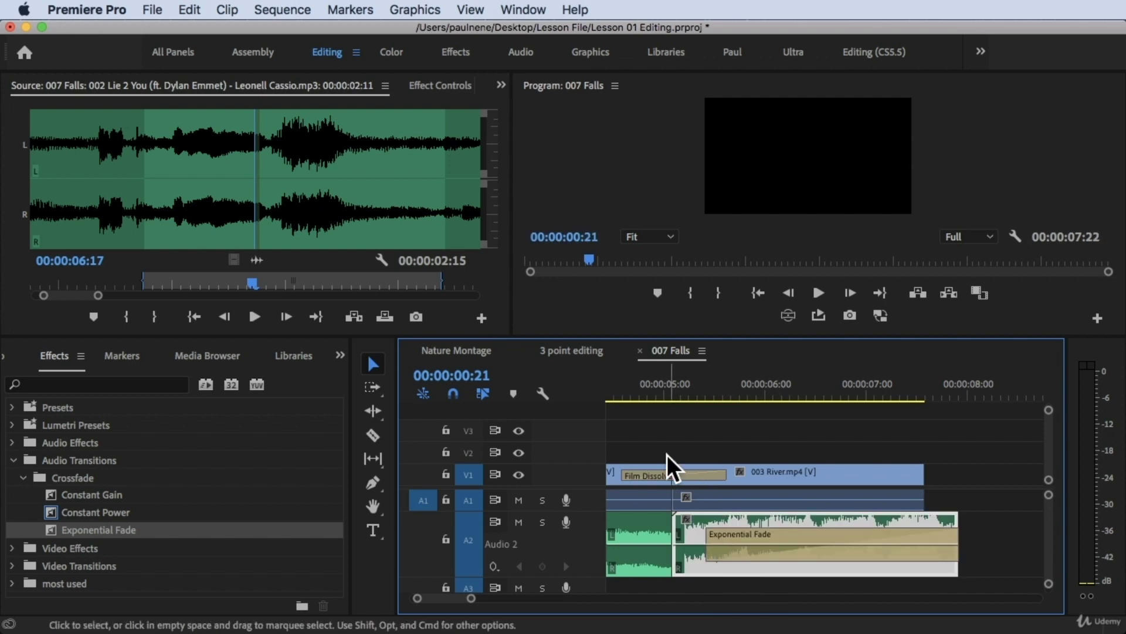
pyautogui.click(655, 385)
pyautogui.press('space')
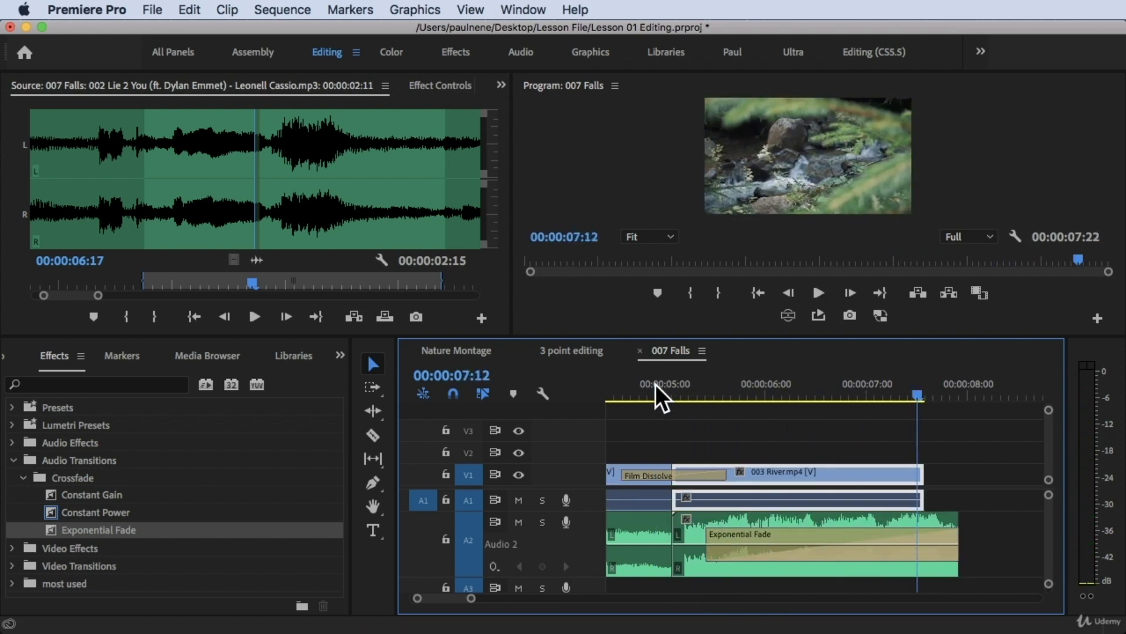
# - Shorten the second song's Exponential Fade to start just past 00:00:06:00, and select the Constant Power crossfade
pyautogui.click(820, 550)
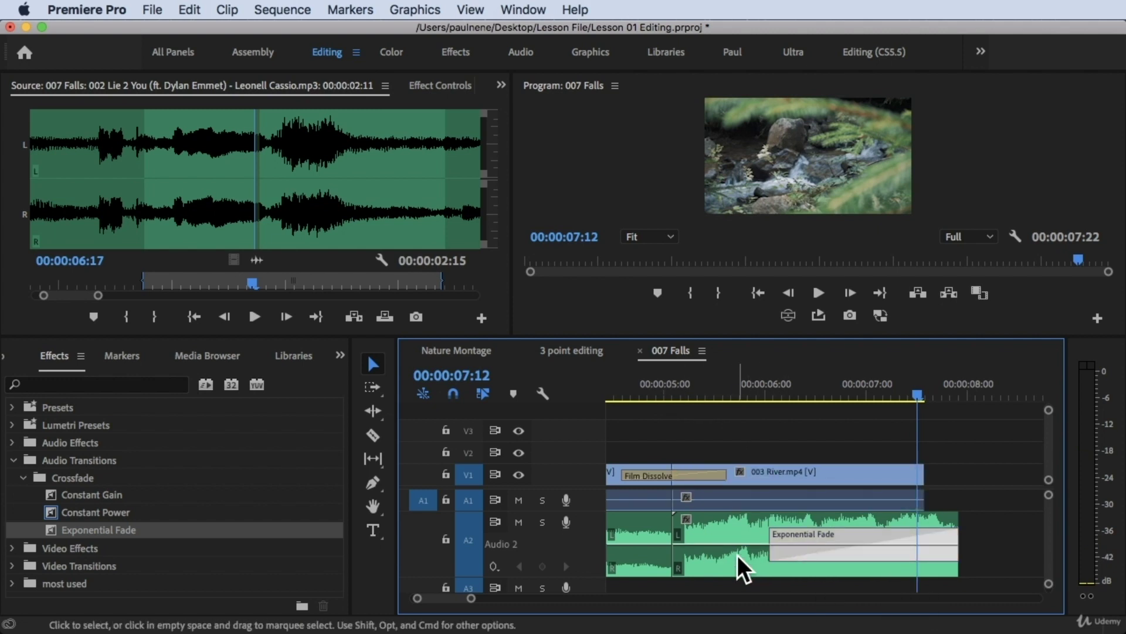
pyautogui.scroll(1, 738, 554)
pyautogui.click(104, 515)
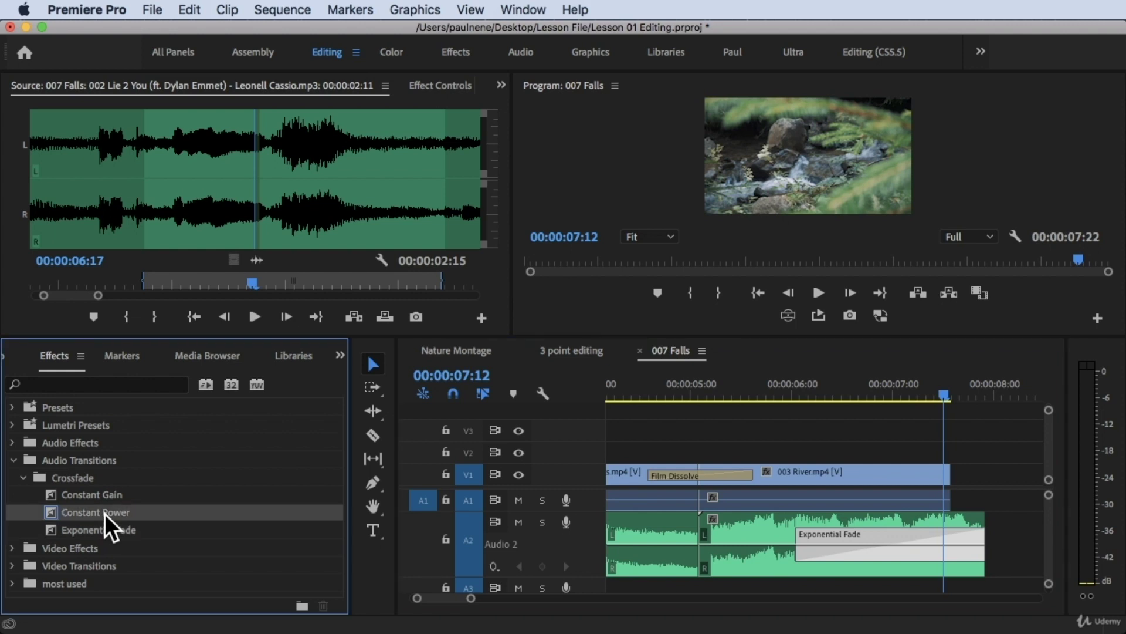
# - Trim the second song's start on Audio 2 to about 00:00:05:17 and extend the first song's end to meet it
pyautogui.click(742, 525)
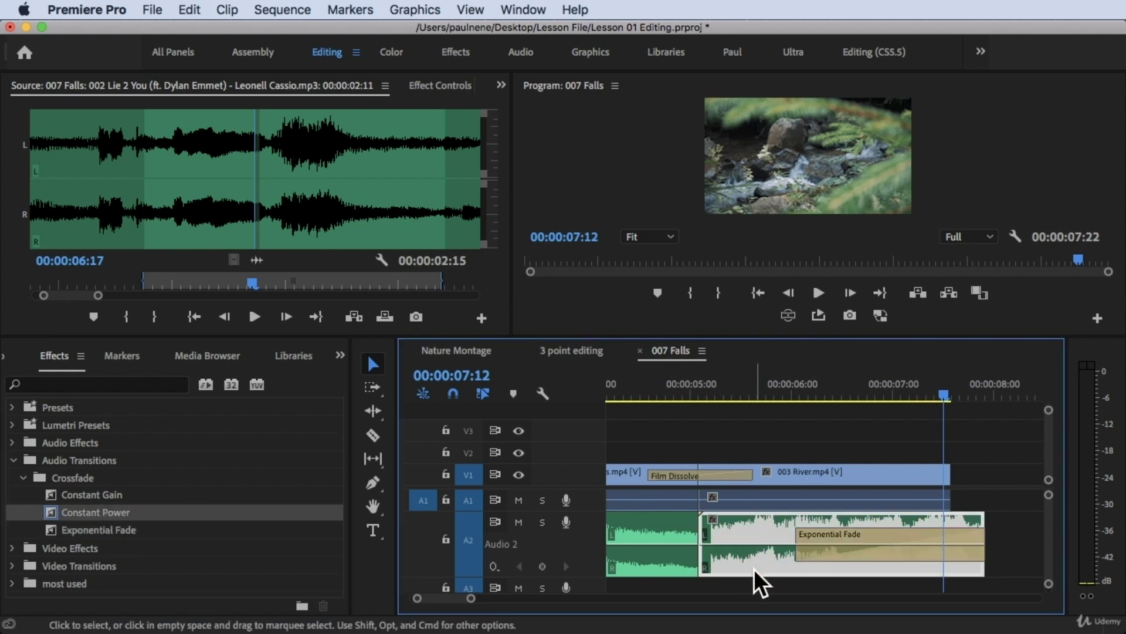
pyautogui.click(759, 583)
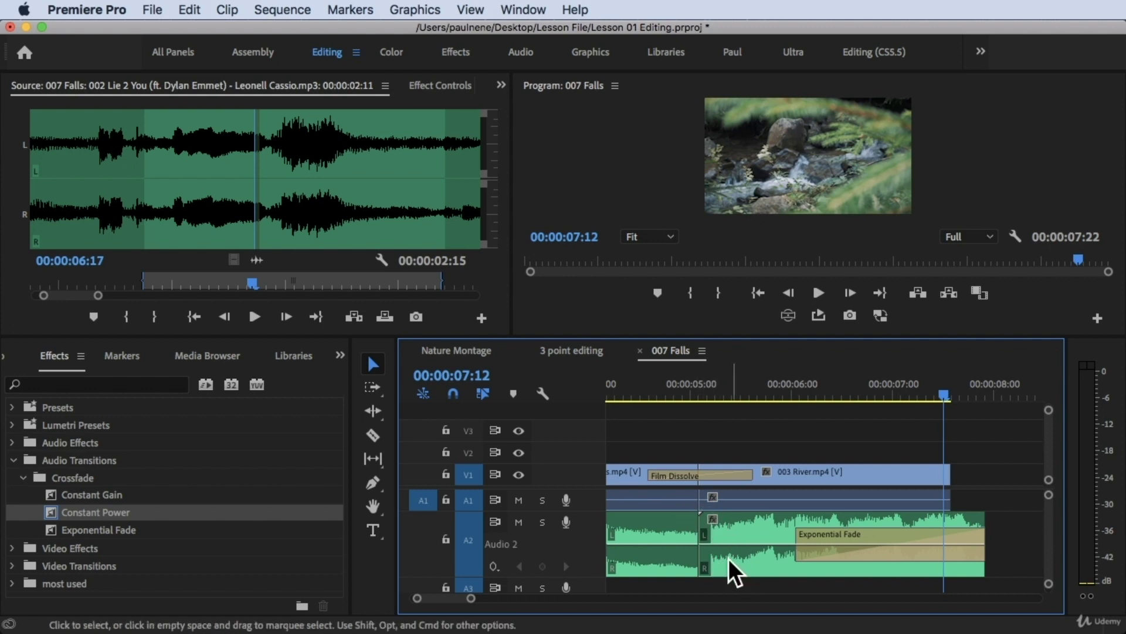
pyautogui.click(744, 526)
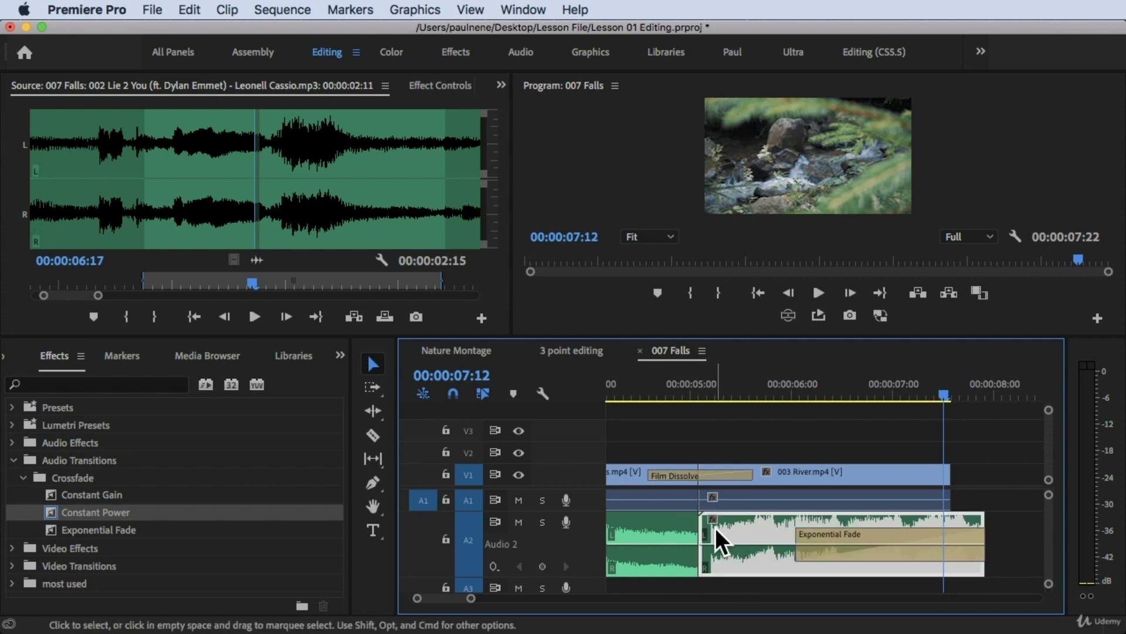
pyautogui.moveTo(710, 530); pyautogui.dragTo(770, 531)
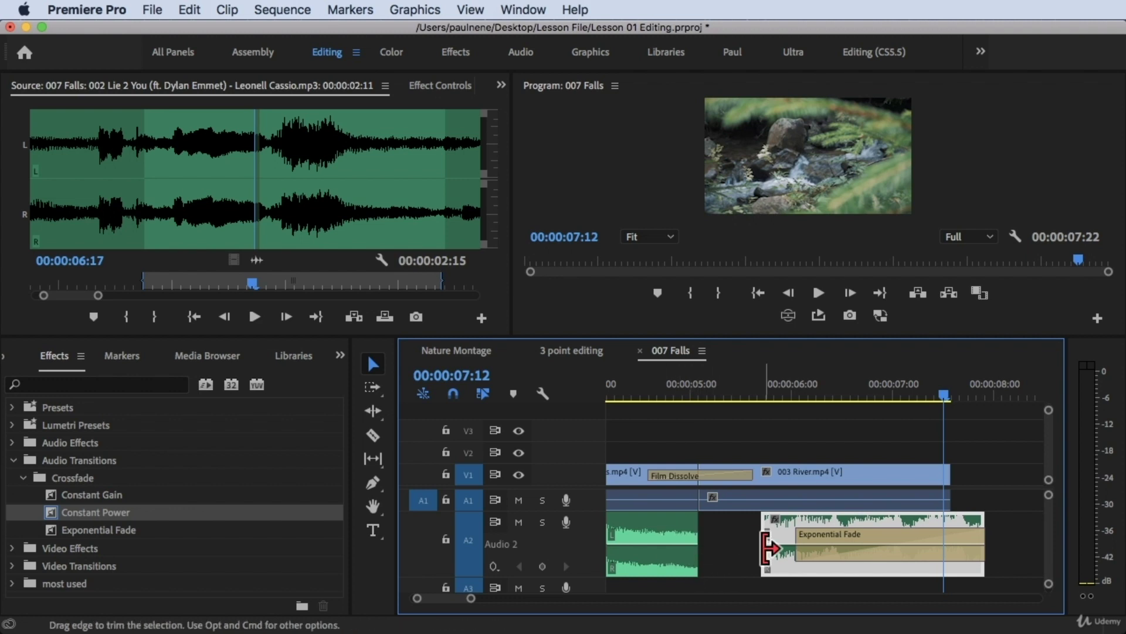
pyautogui.moveTo(645, 521); pyautogui.dragTo(712, 530)
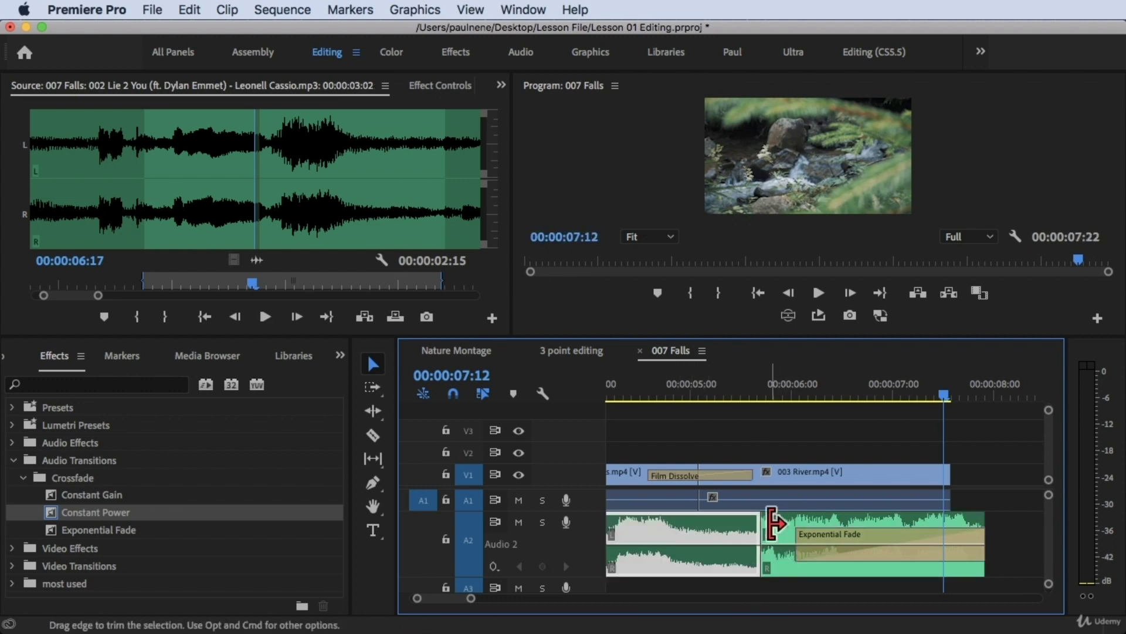
# - Shorten the second song's Exponential Fade to start at about 00:00:06:18 and play across the untreated cut between the songs from 00:00:04:08
pyautogui.moveTo(798, 535); pyautogui.dragTo(881, 536)
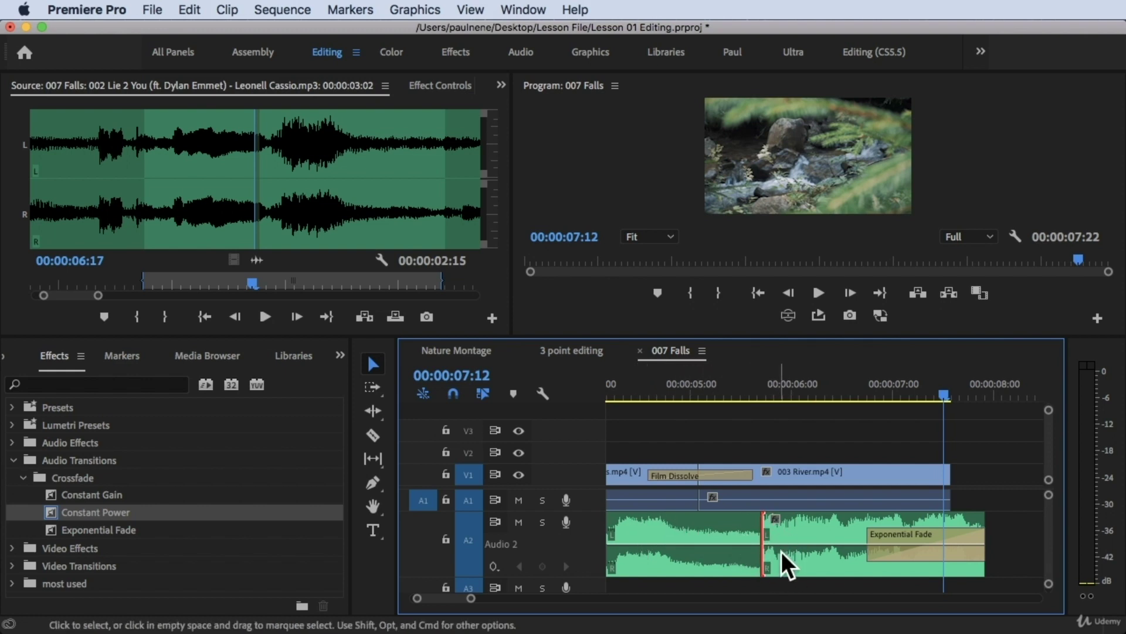
pyautogui.moveTo(763, 401); pyautogui.dragTo(651, 422)
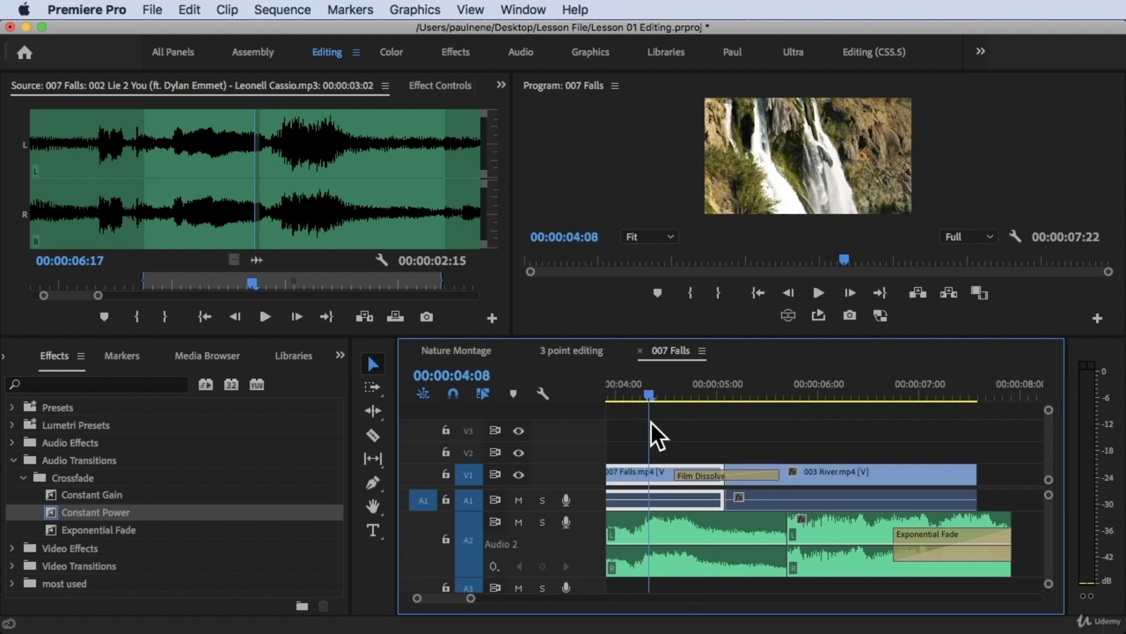
pyautogui.press('space')
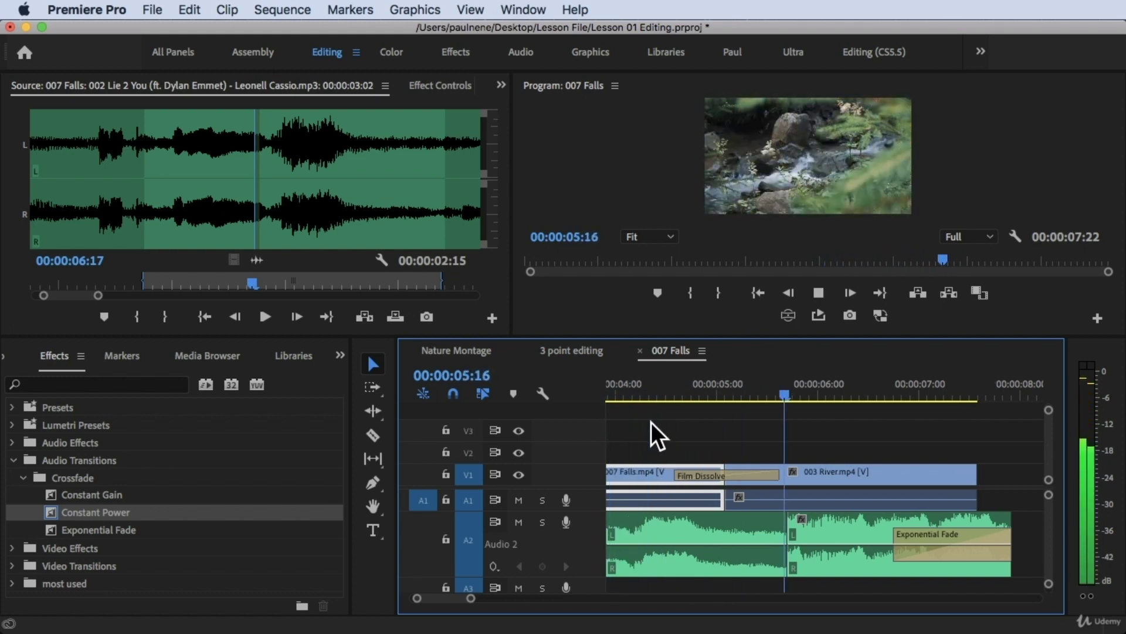
pyautogui.press('space')
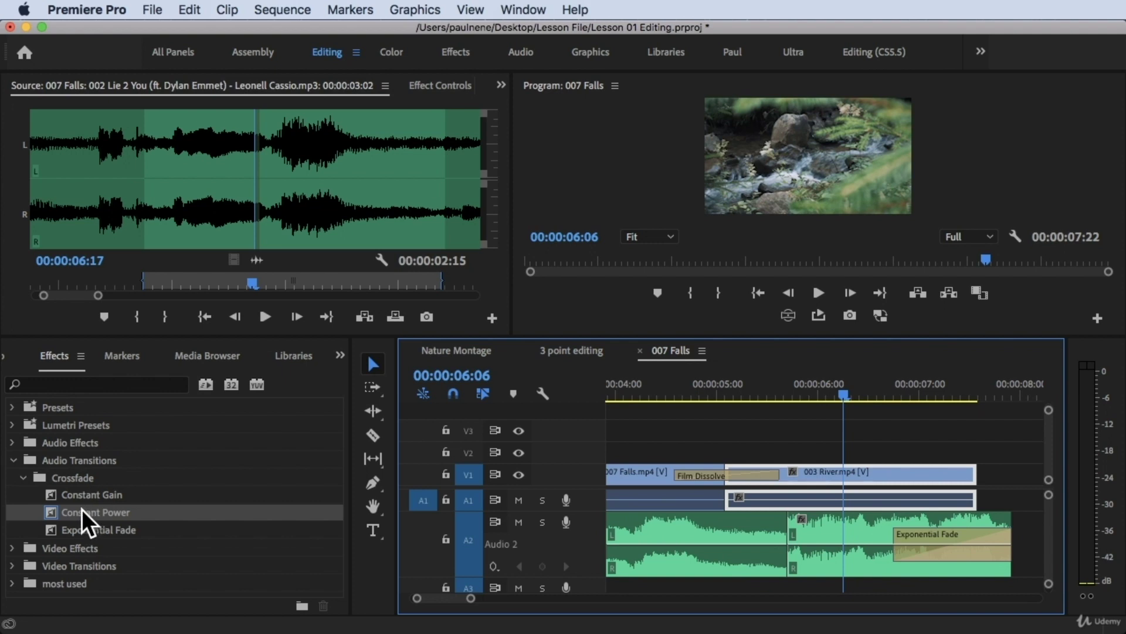
# - Apply a Constant Power crossfade between the songs, spanning about 00:00:05:02 to 00:00:06:08, and shorten the Exponential Fade to start at about 00:00:07:03
pyautogui.moveTo(83, 511); pyautogui.dragTo(784, 541)
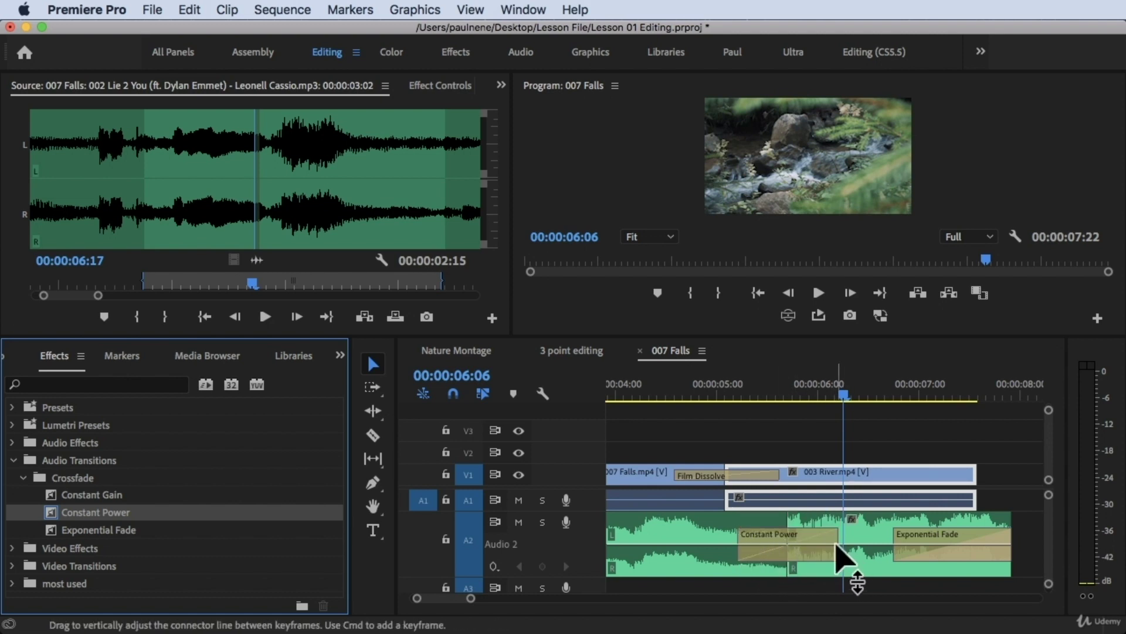
pyautogui.moveTo(836, 545); pyautogui.dragTo(933, 536)
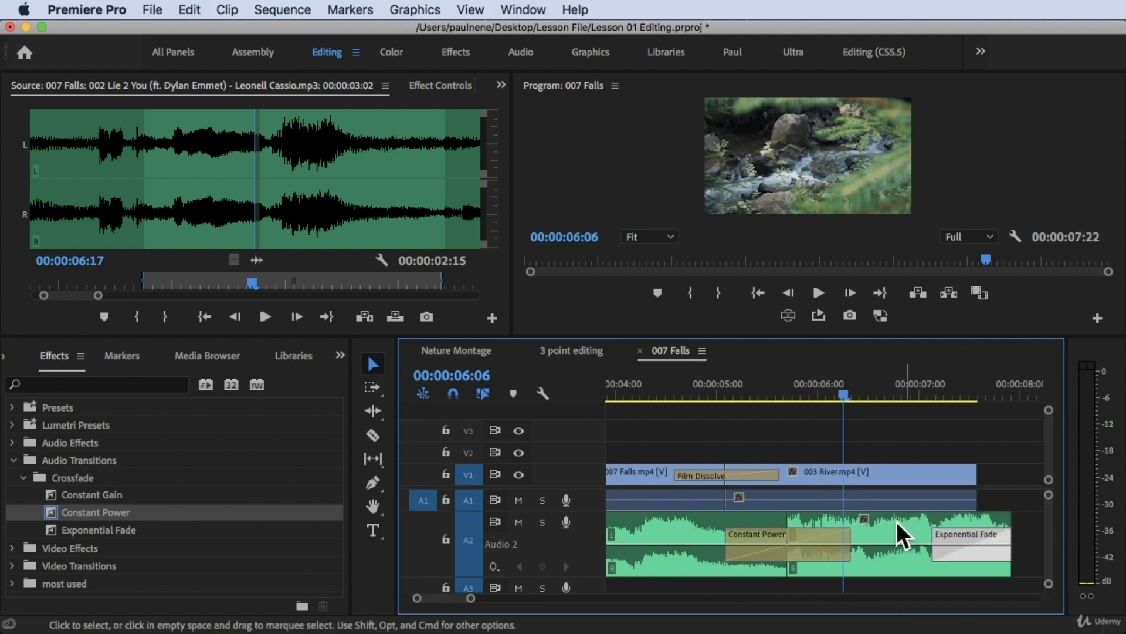
# - Play the sequence from just after 00:00:04:00 through the Constant Power crossfade to hear the transition between the songs
pyautogui.moveTo(687, 384); pyautogui.dragTo(635, 373)
pyautogui.press('space')
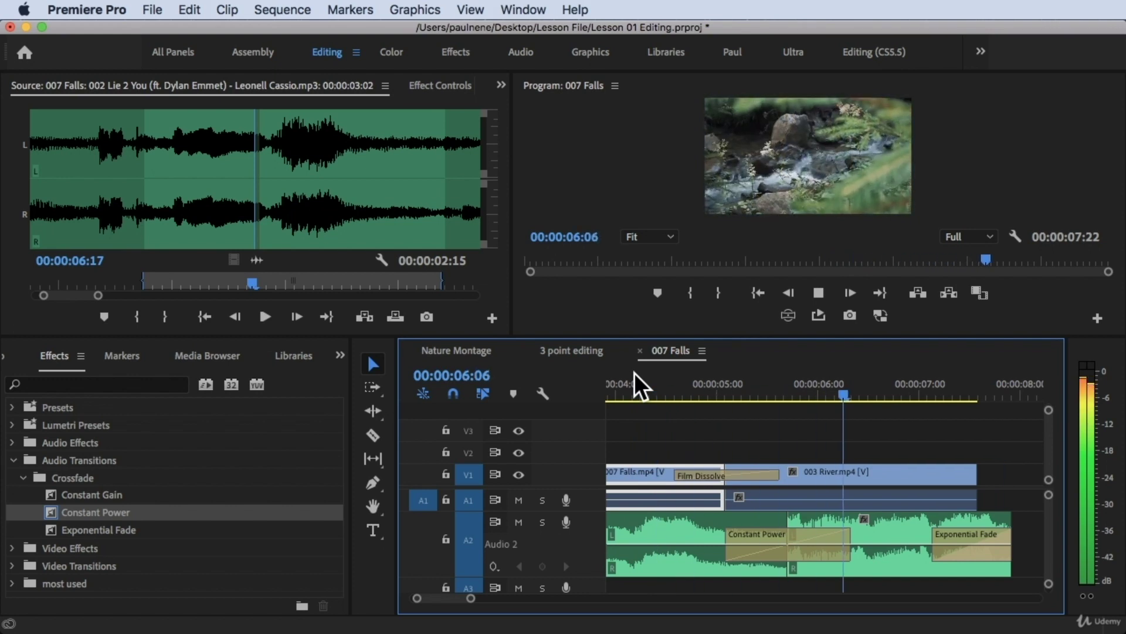
pyautogui.press('space')
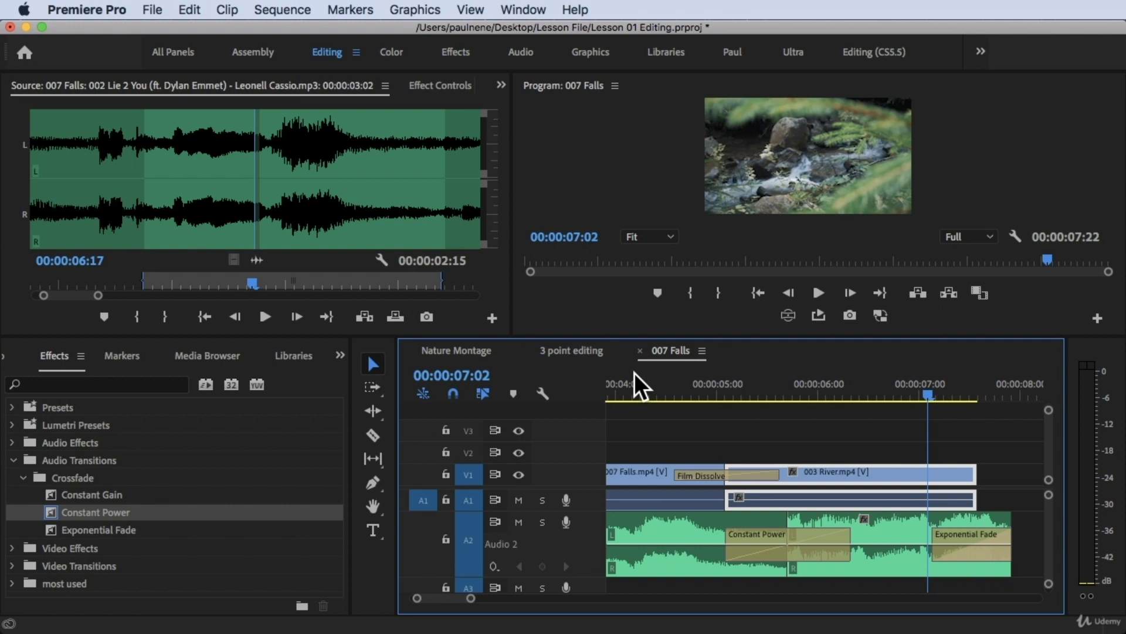
# - Shorten the Constant Power crossfade to span about 00:00:05:13 to 00:00:05:21 and play the transition between the two songs
pyautogui.click(733, 548)
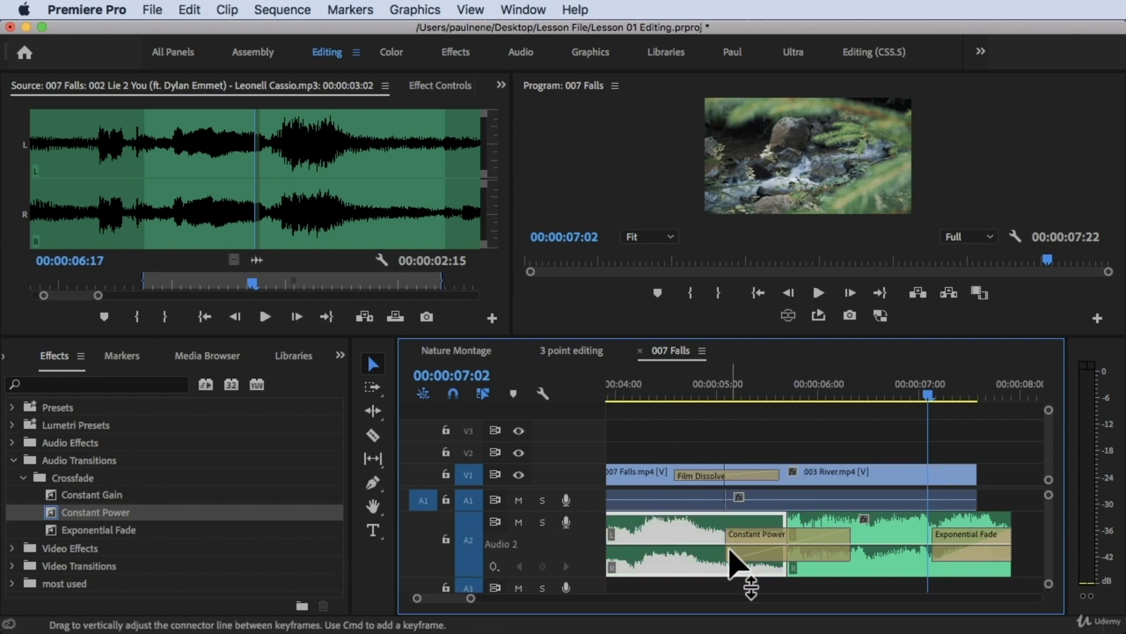
pyautogui.moveTo(732, 549); pyautogui.dragTo(783, 551)
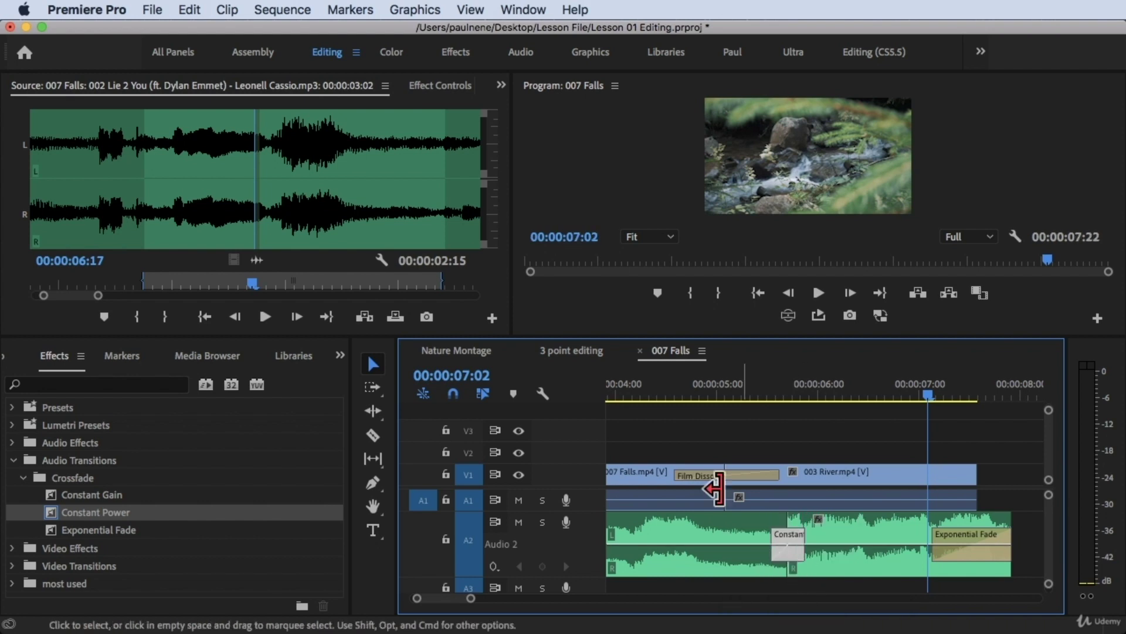
pyautogui.click(662, 387)
pyautogui.press('space')
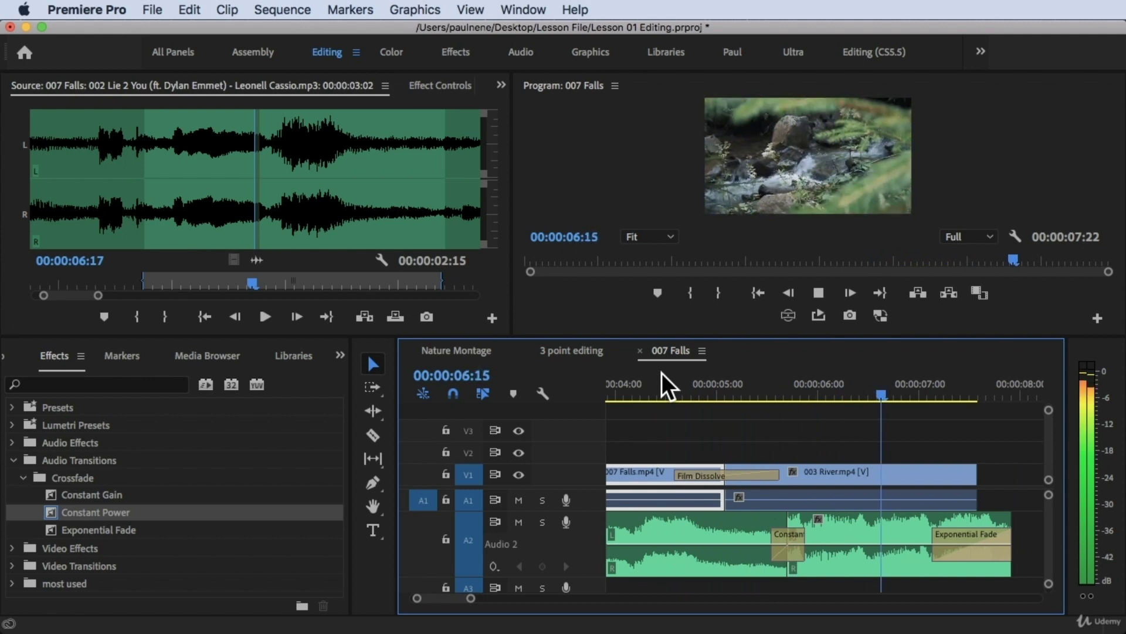
pyautogui.press('space')
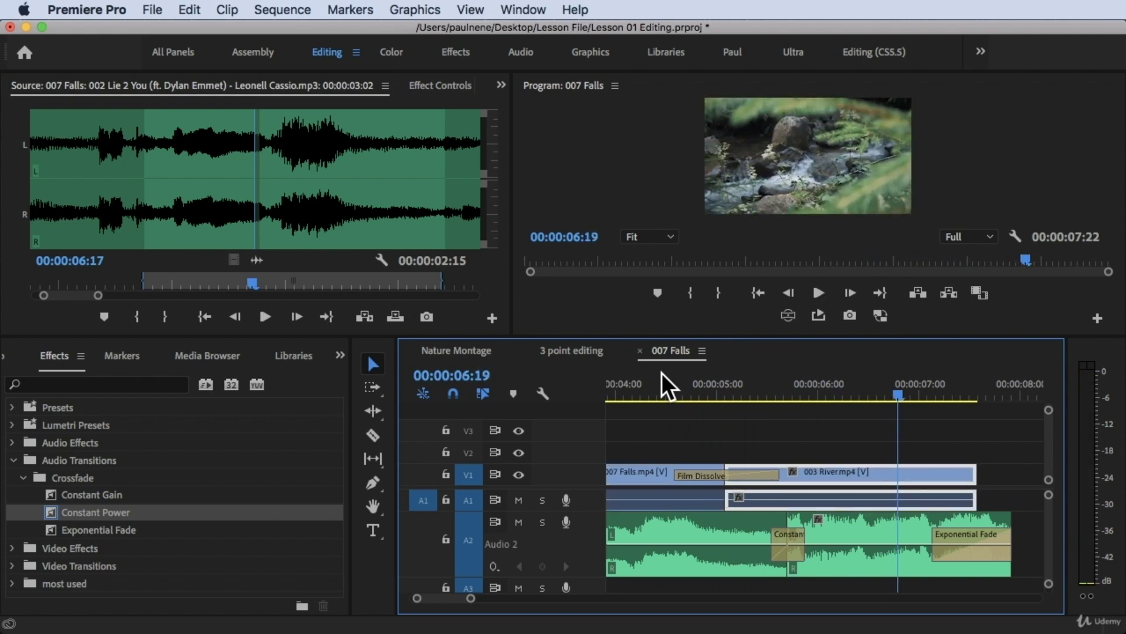